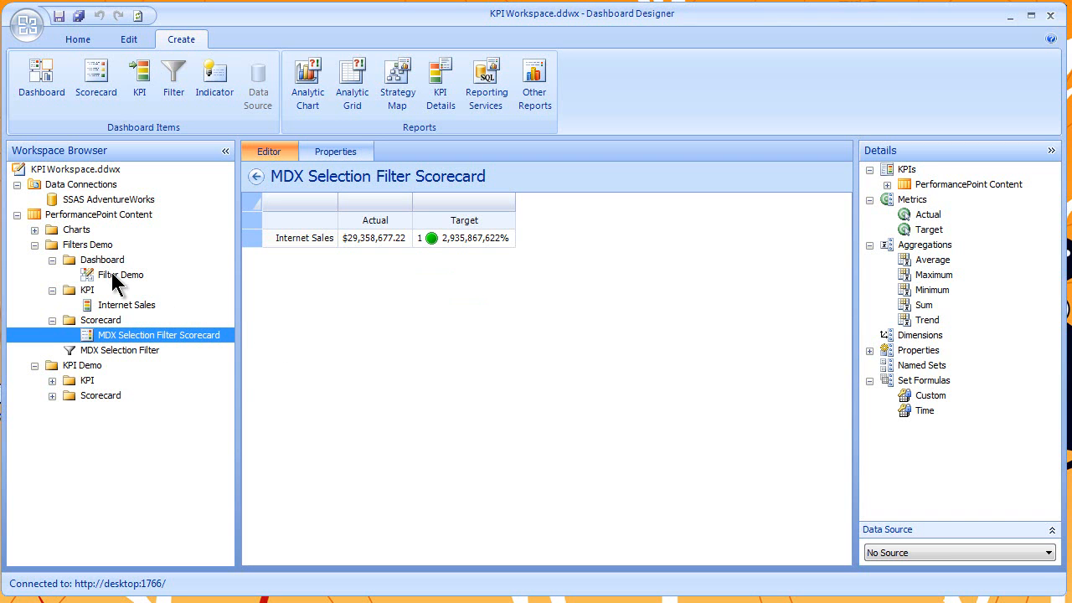
Step: Review the MDX Selection Filter's data source and its dimension members in the filter editor, closing it without changes
click(113, 350)
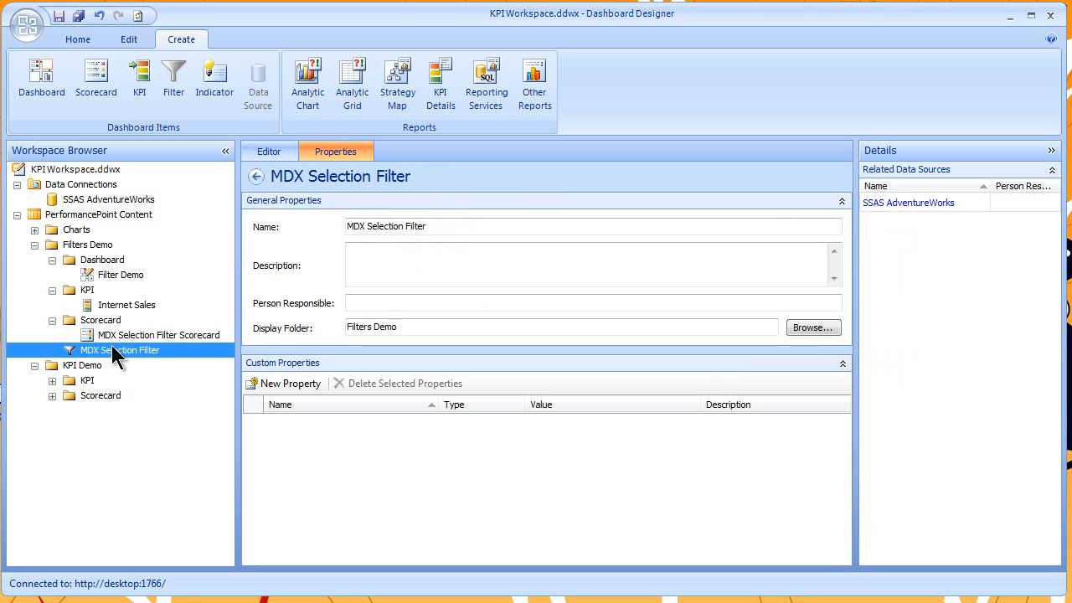
click(270, 149)
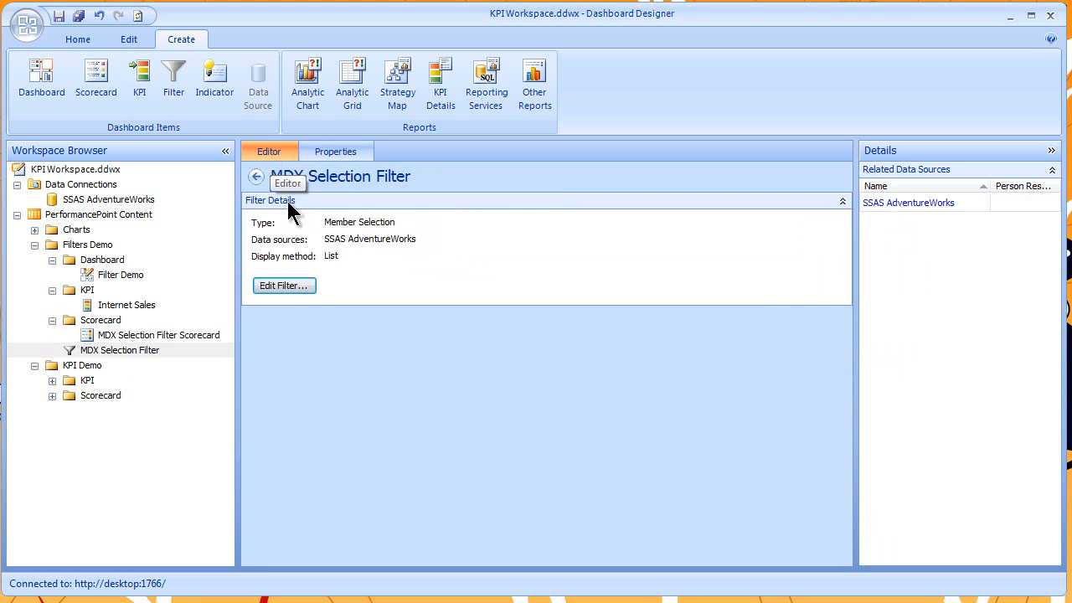
click(286, 285)
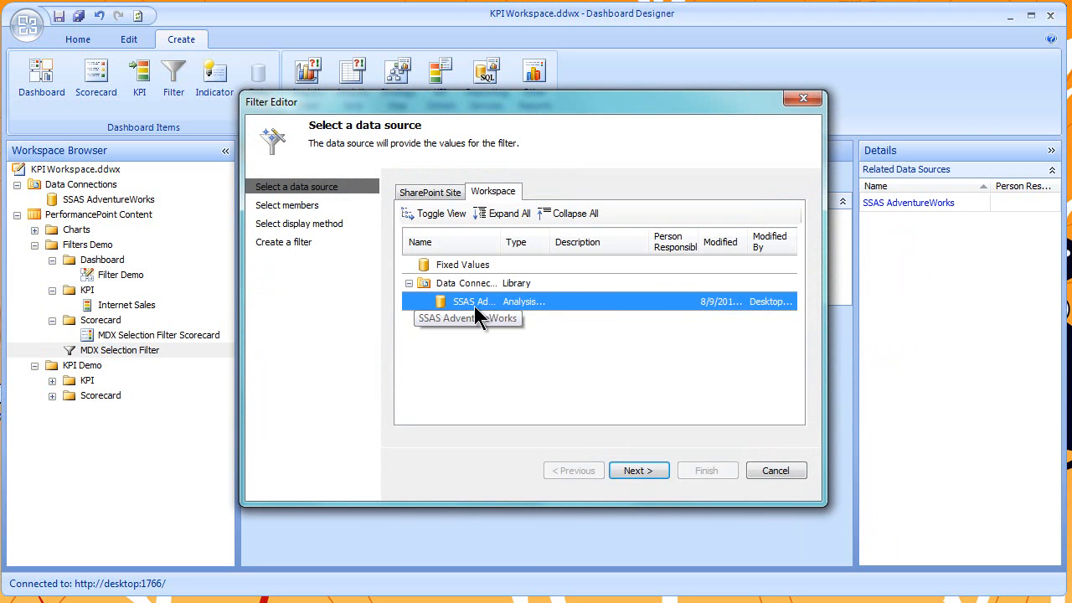
click(636, 470)
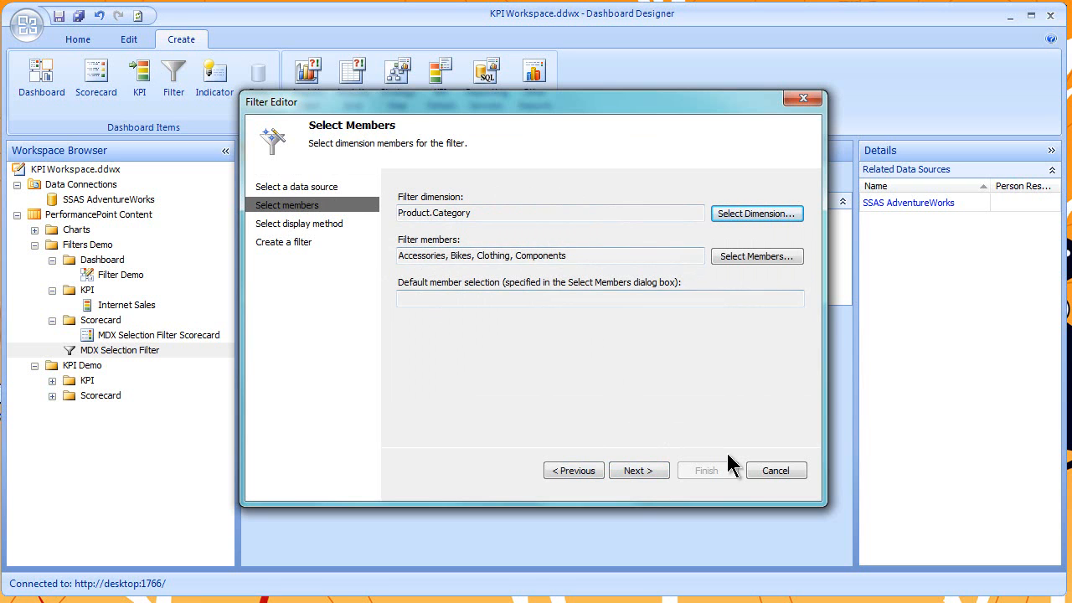
click(772, 470)
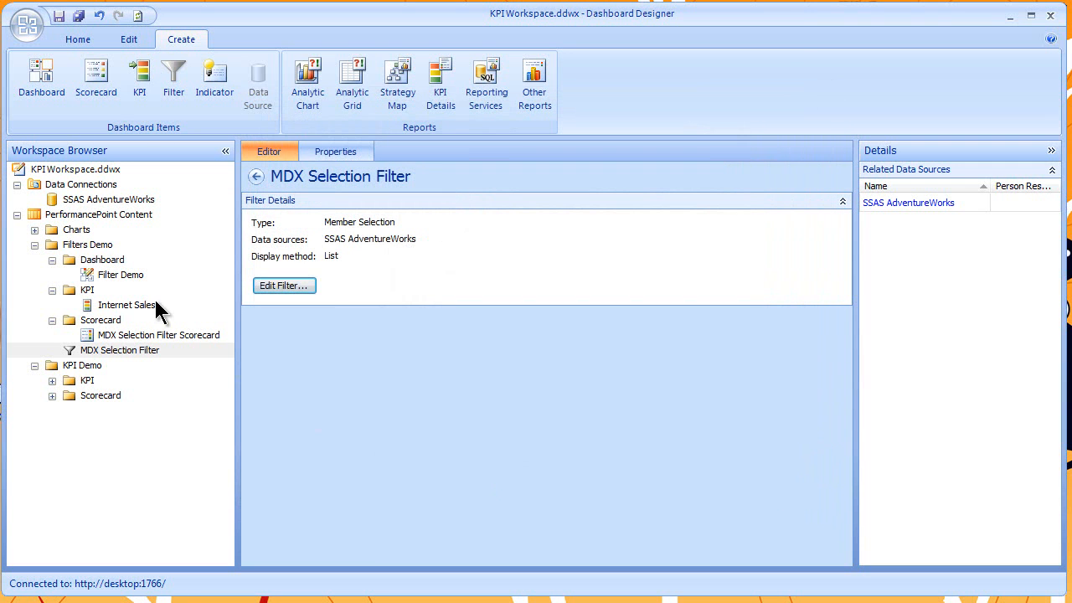
Step: Open the Filter Demo dashboard and deploy it to SharePoint
click(115, 273)
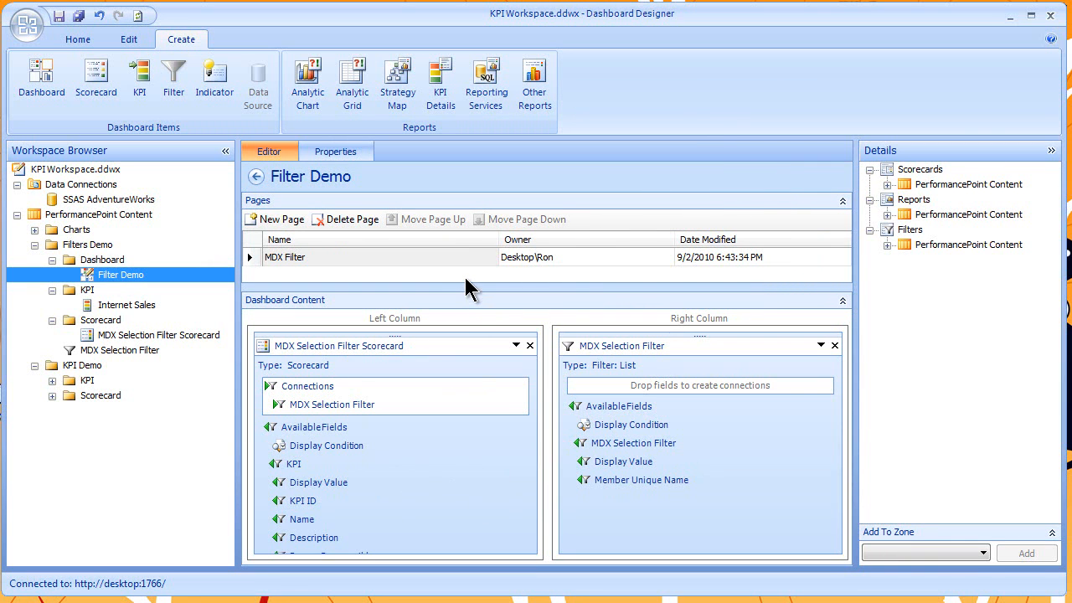
click(438, 348)
mouse_move(430, 332)
mouse_move(265, 343)
right_click(99, 275)
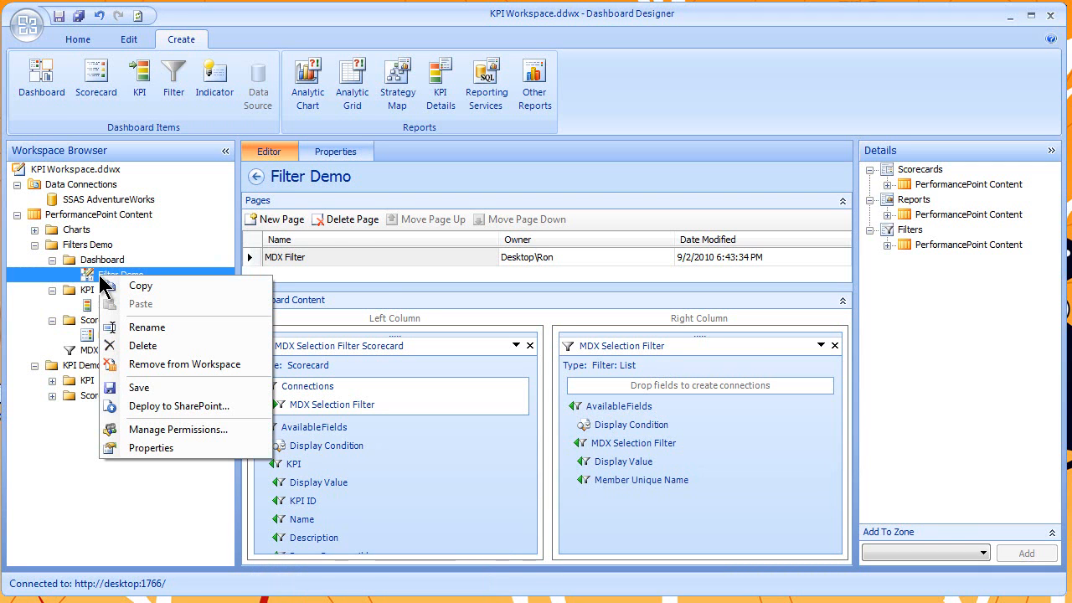
click(194, 414)
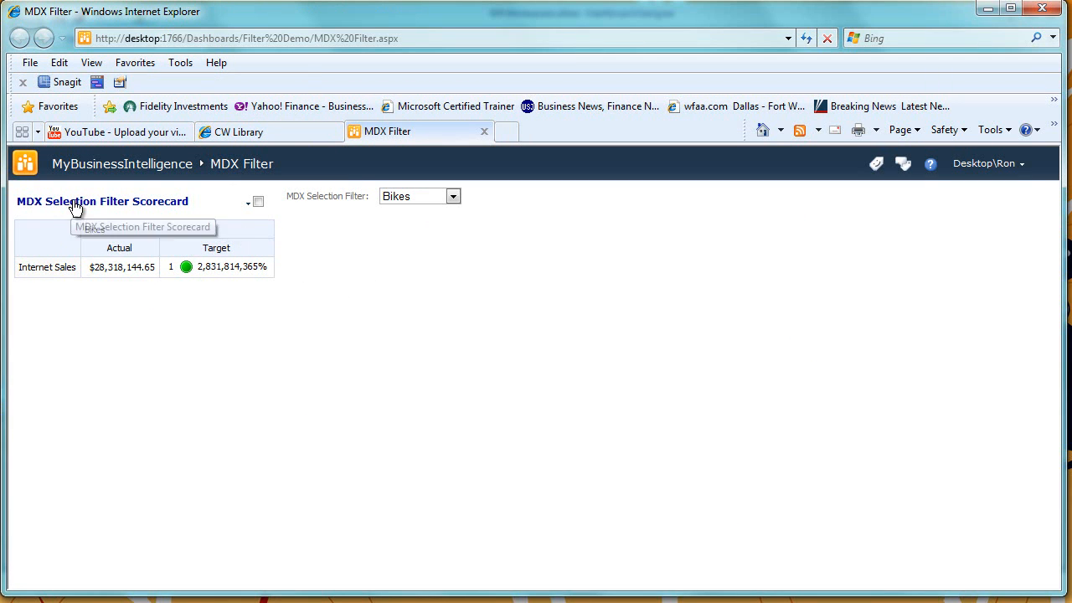
Step: Test the MDX Selection Filter on the deployed dashboard by choosing Clothing and returning it to Bikes
click(453, 198)
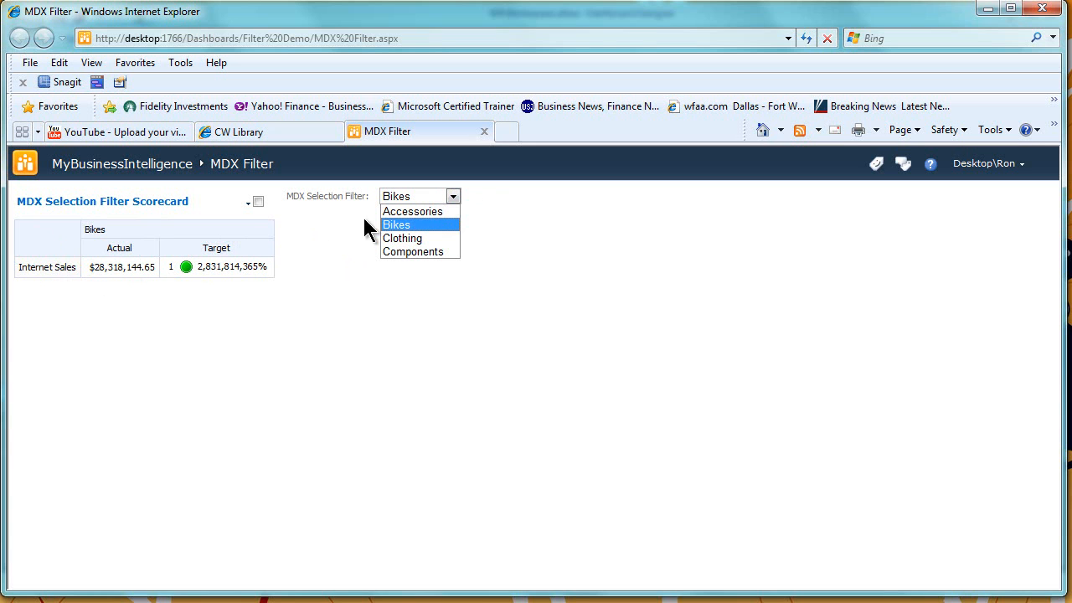
click(399, 238)
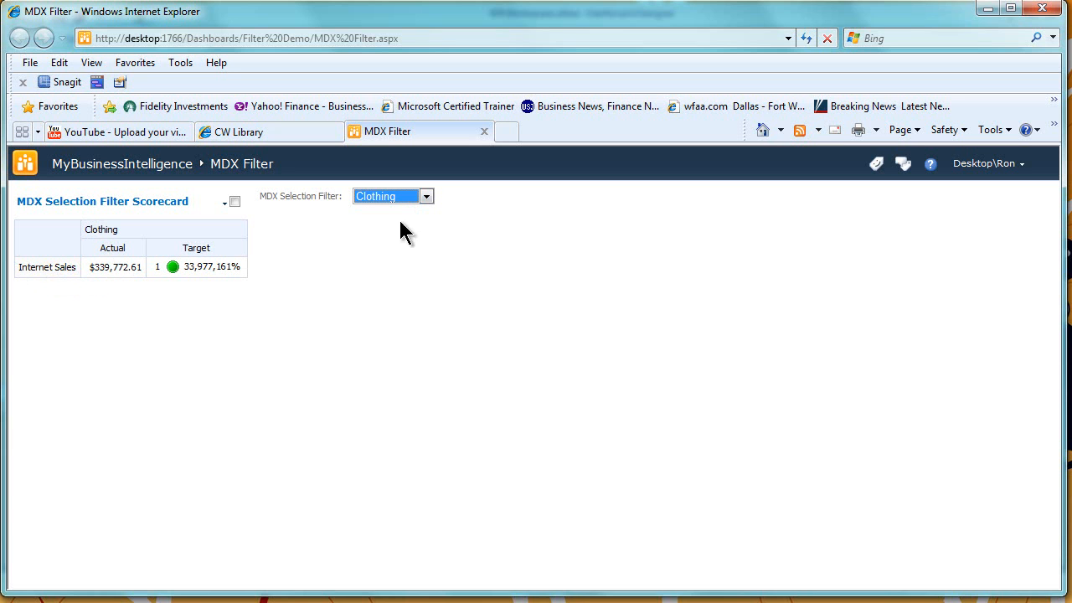
click(426, 198)
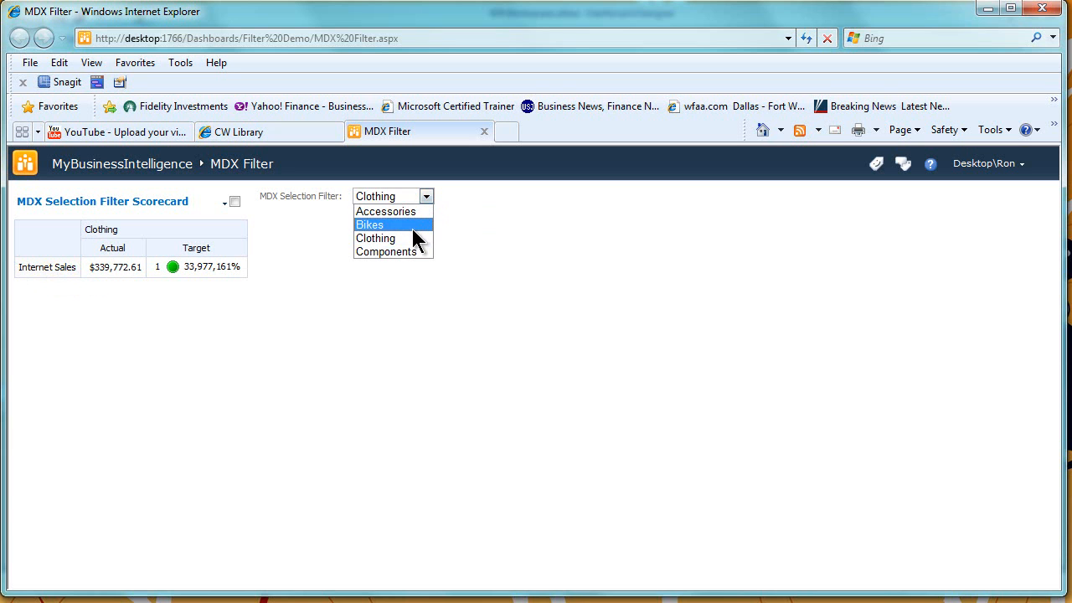
click(412, 226)
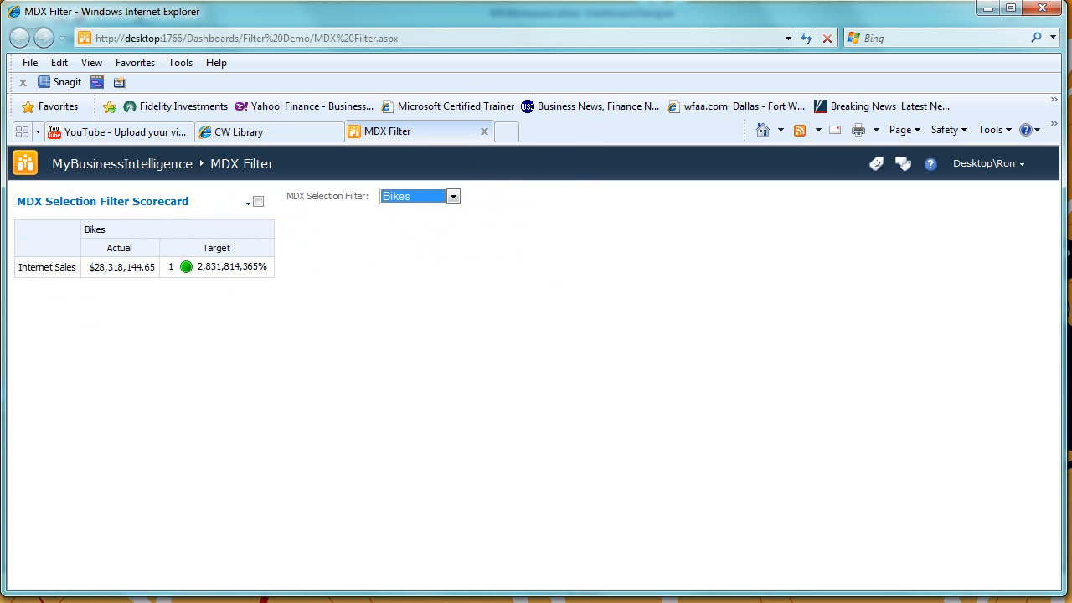
Step: Switch back to Dashboard Designer and select the Filters Demo folder
key(alt+Tab)
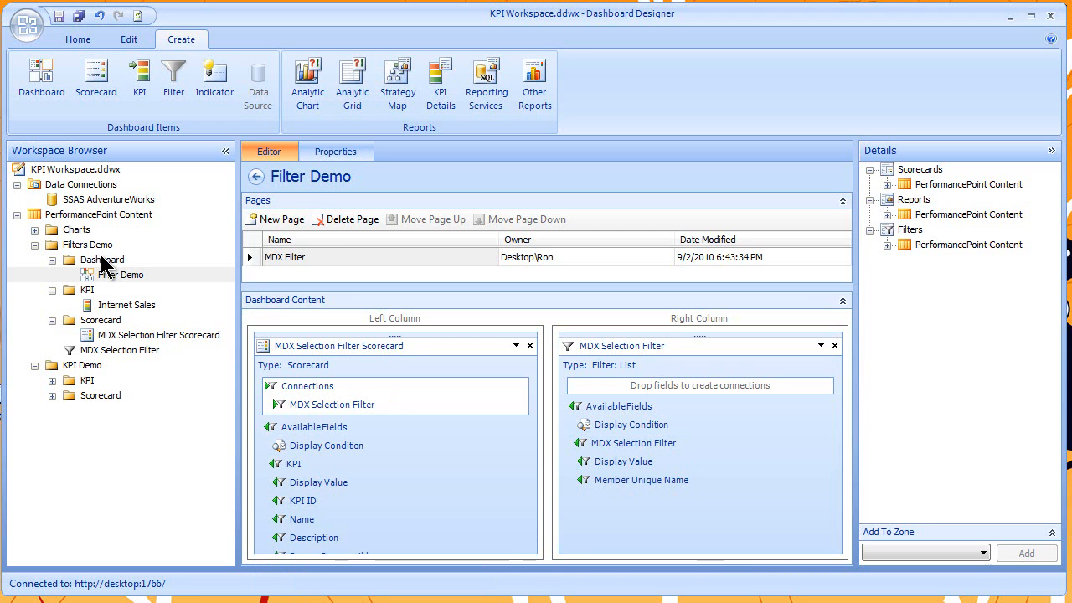
click(74, 245)
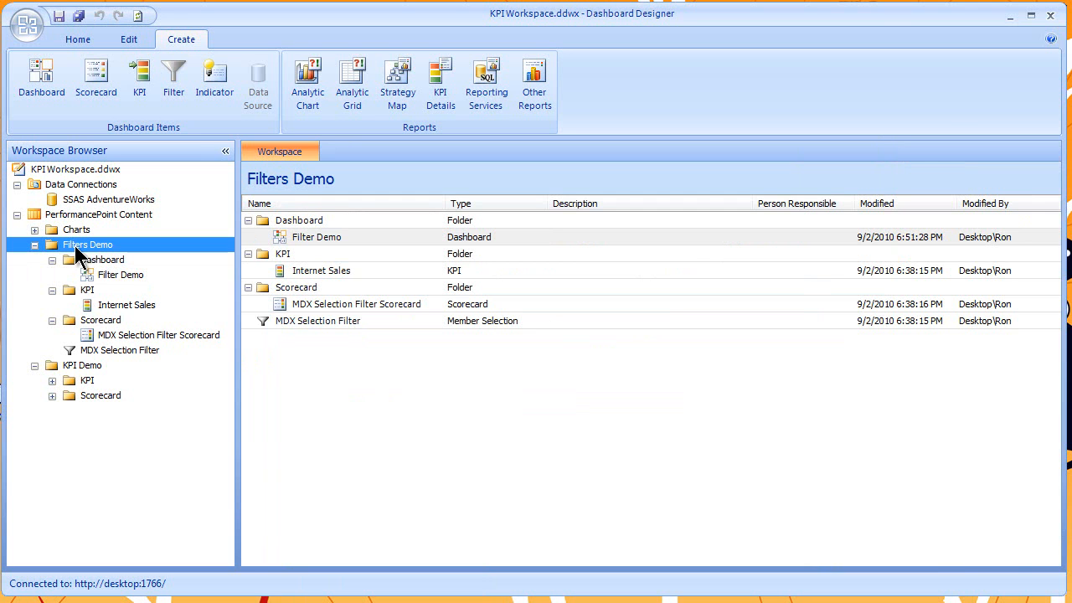
click(169, 79)
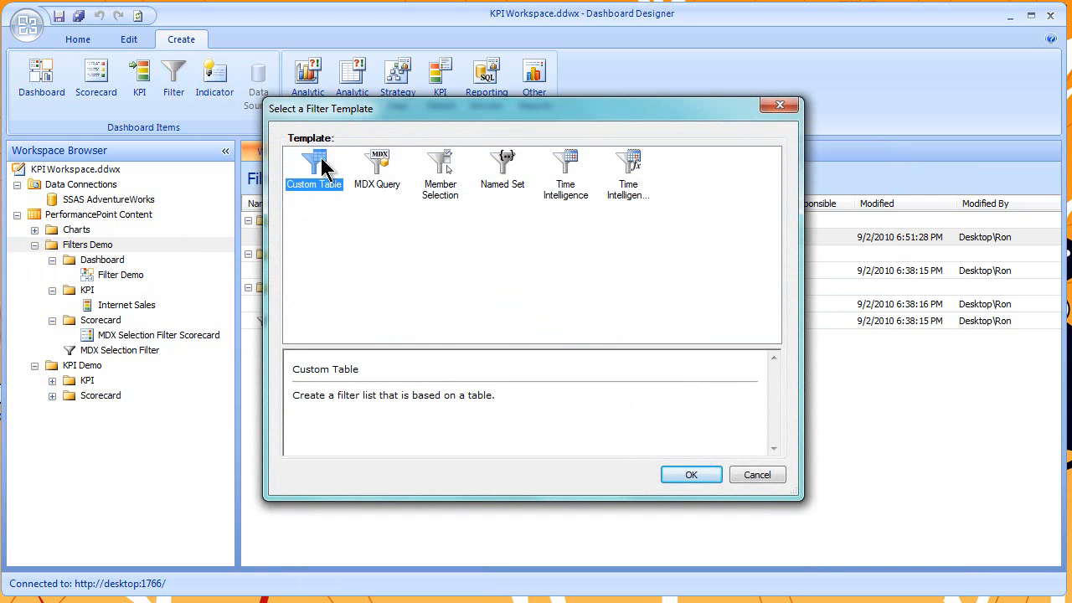
double_click(325, 166)
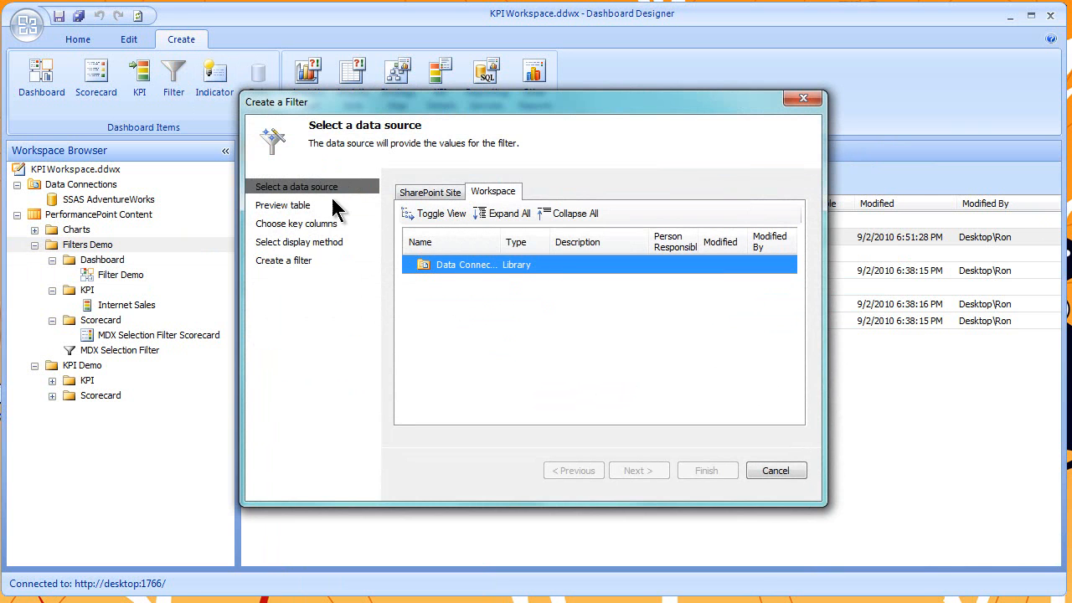
click(765, 471)
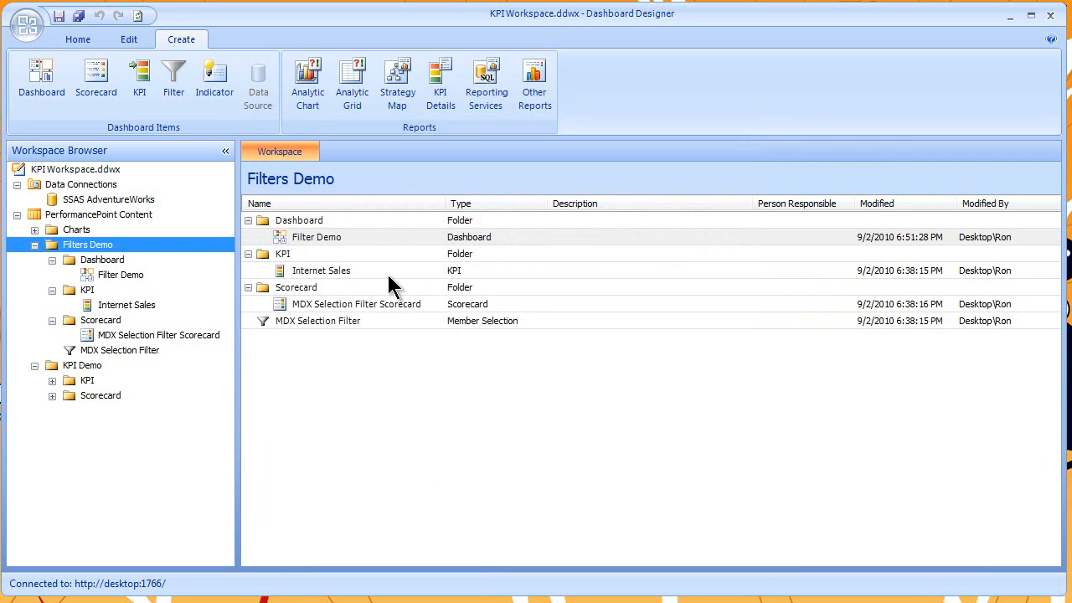
click(173, 77)
click(378, 161)
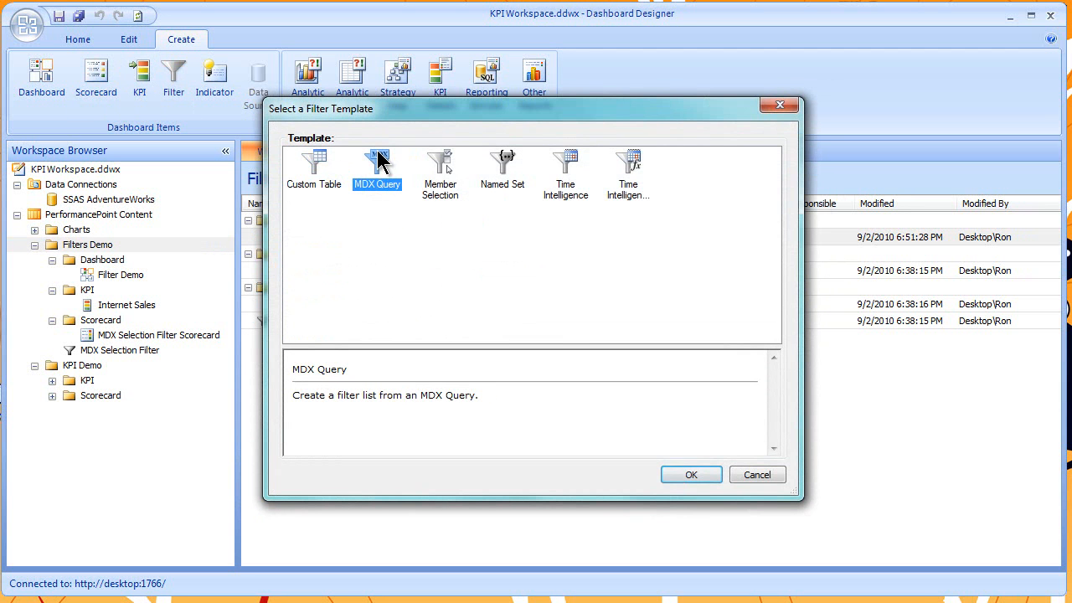
click(691, 475)
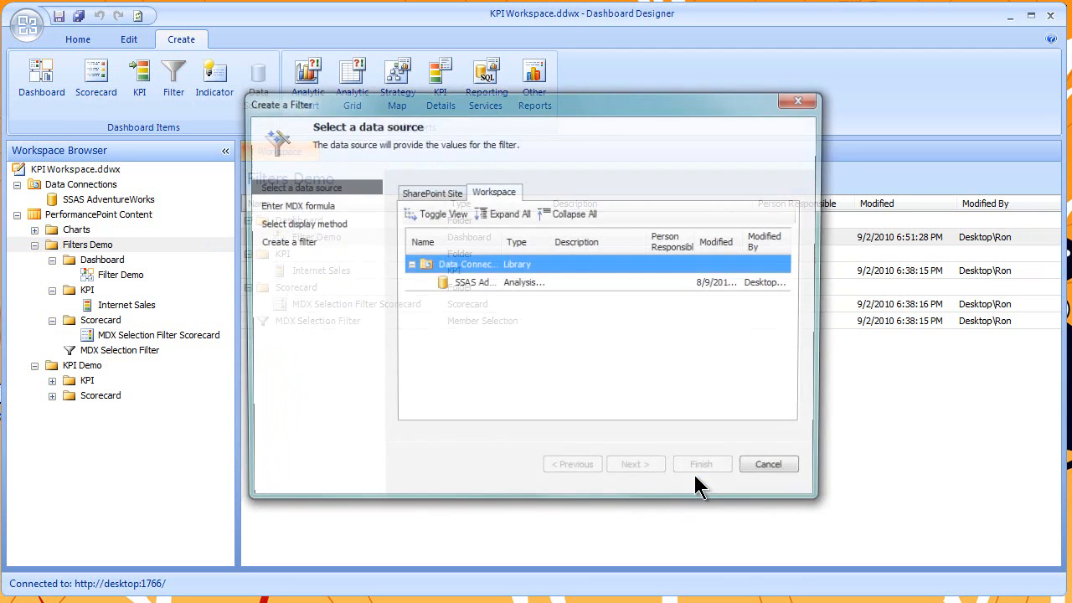
double_click(442, 281)
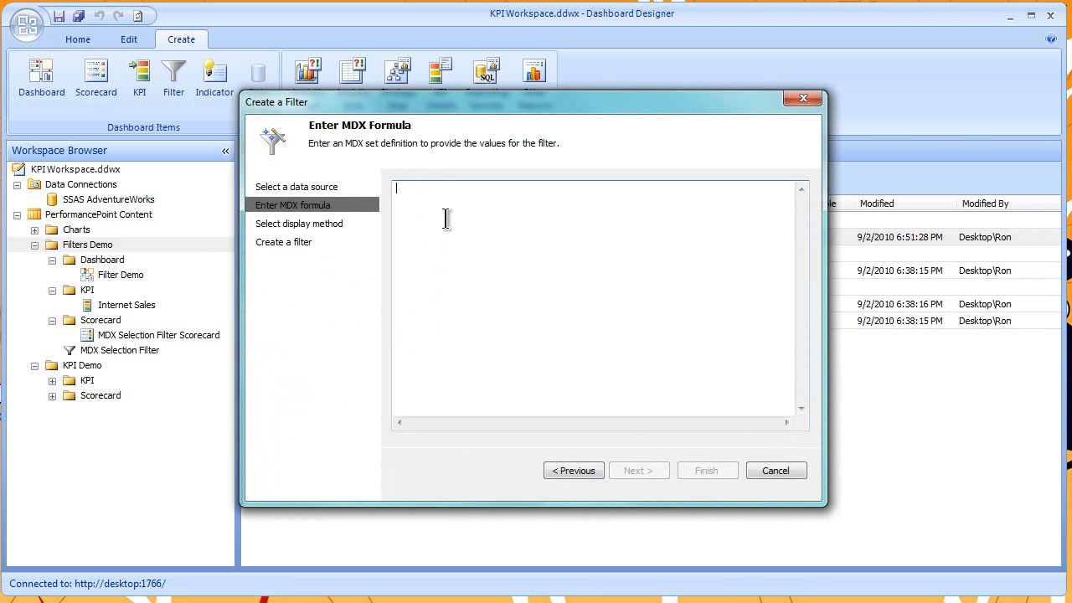
click(759, 471)
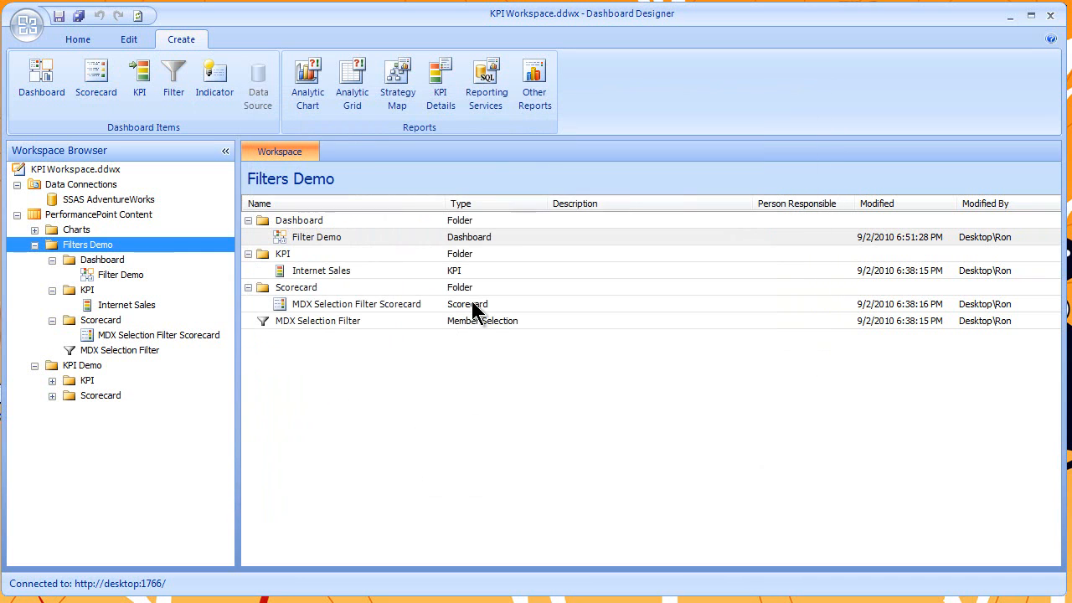
Step: Start a new filter from the Member Selection template, using SSAS AdventureWorks as its data source
click(176, 67)
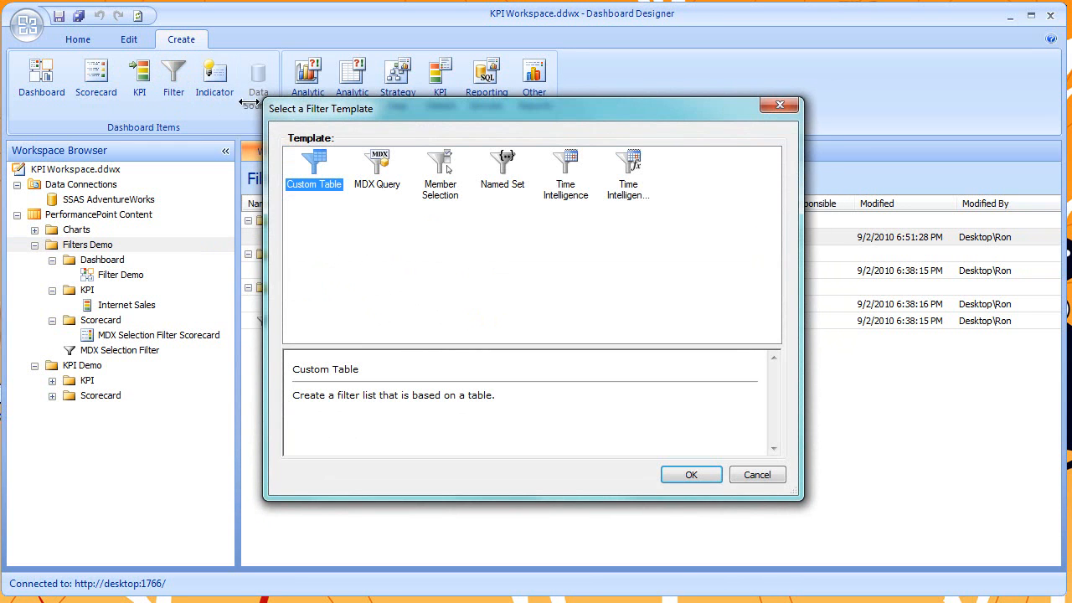
click(445, 171)
double_click(445, 172)
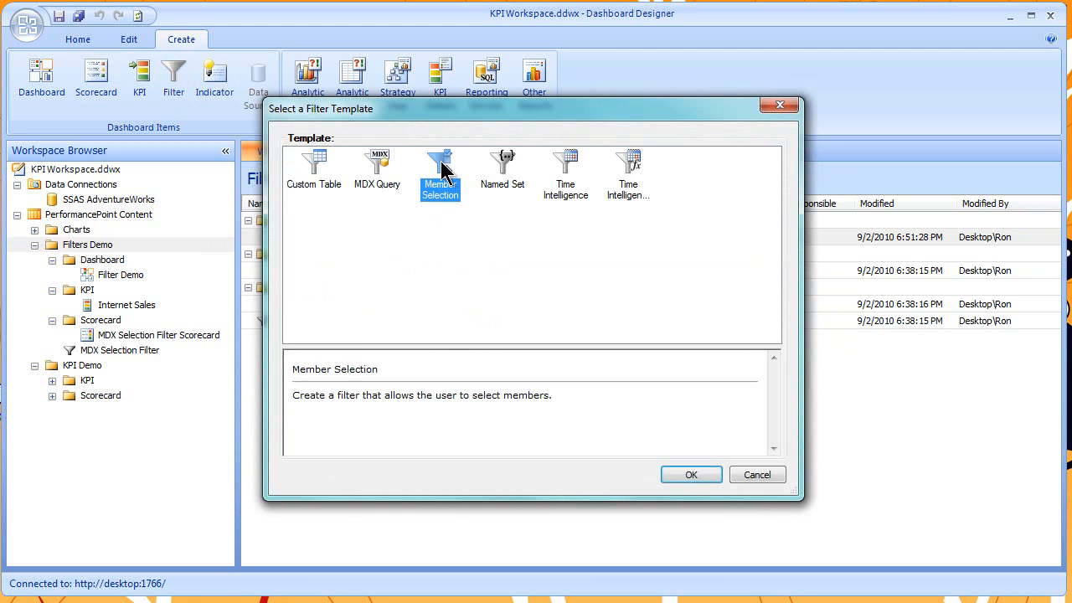
double_click(482, 302)
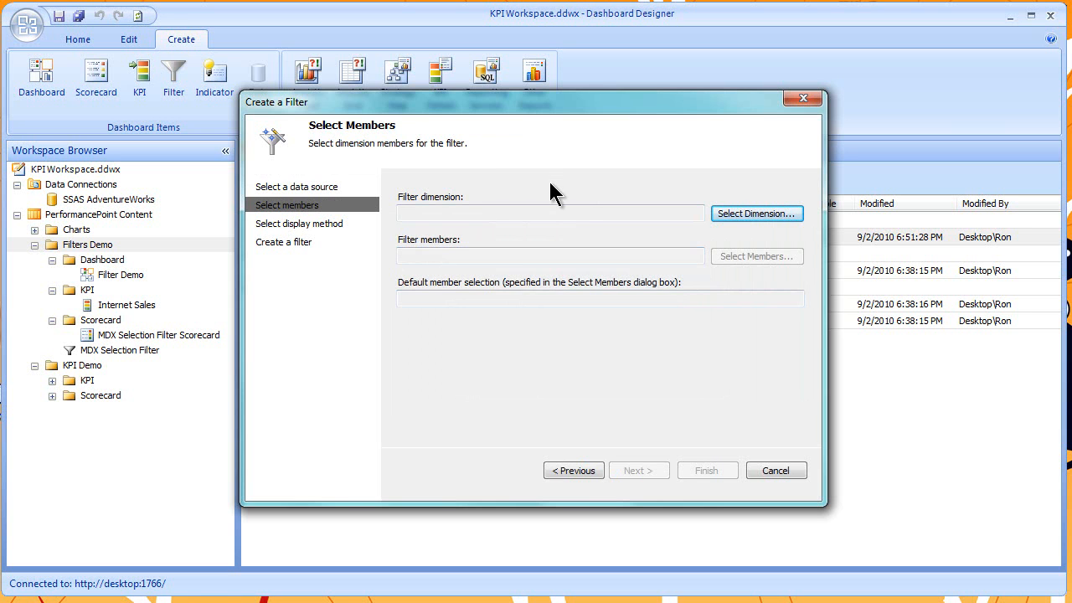
Step: Set the filter dimension to Geography.Geography
click(727, 215)
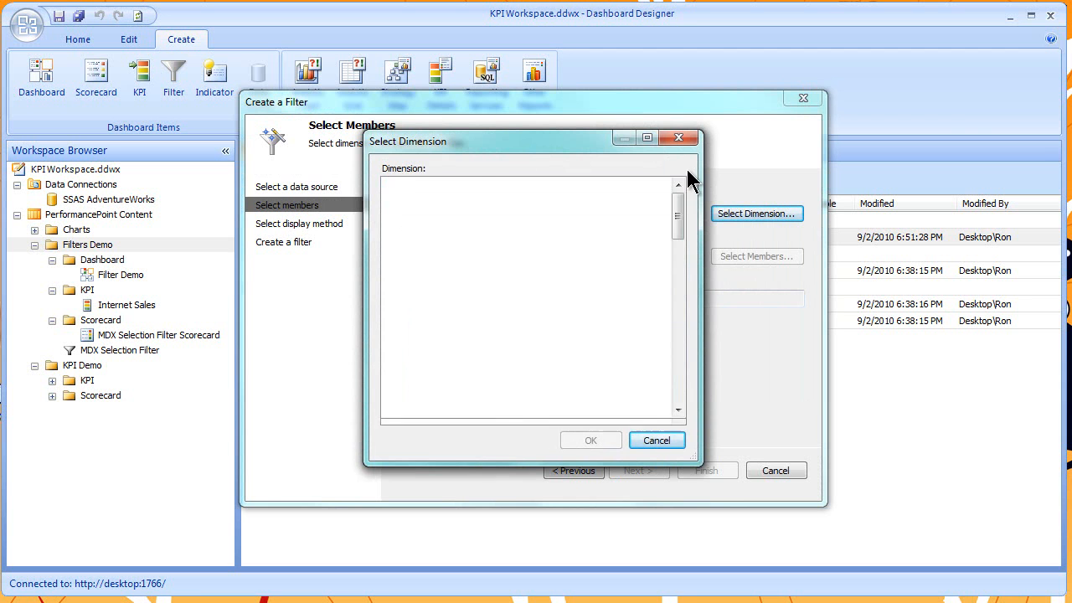
drag(679, 212, 685, 305)
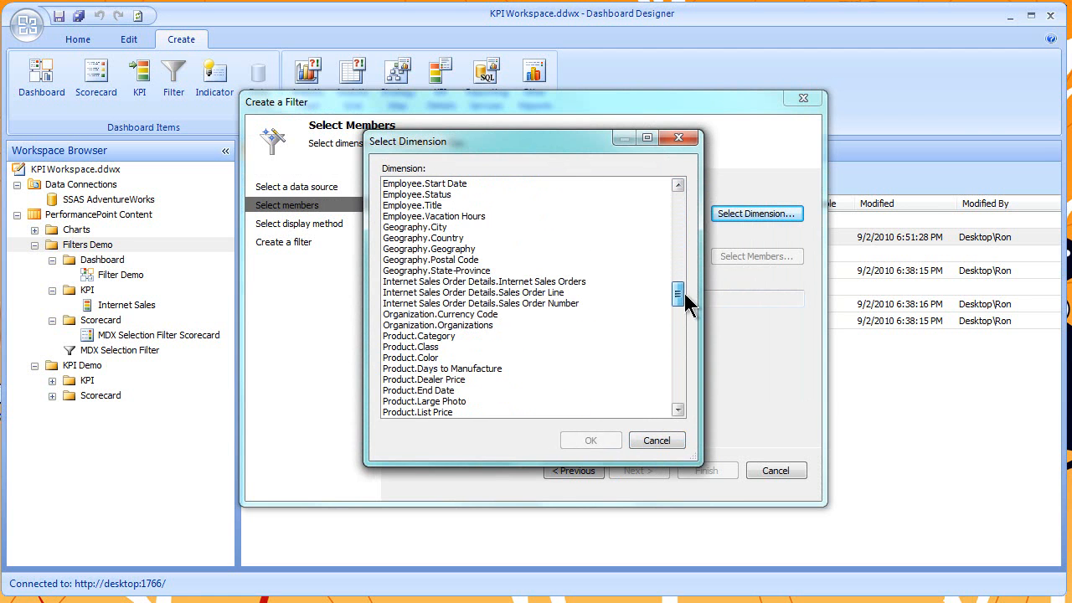
click(411, 248)
click(600, 441)
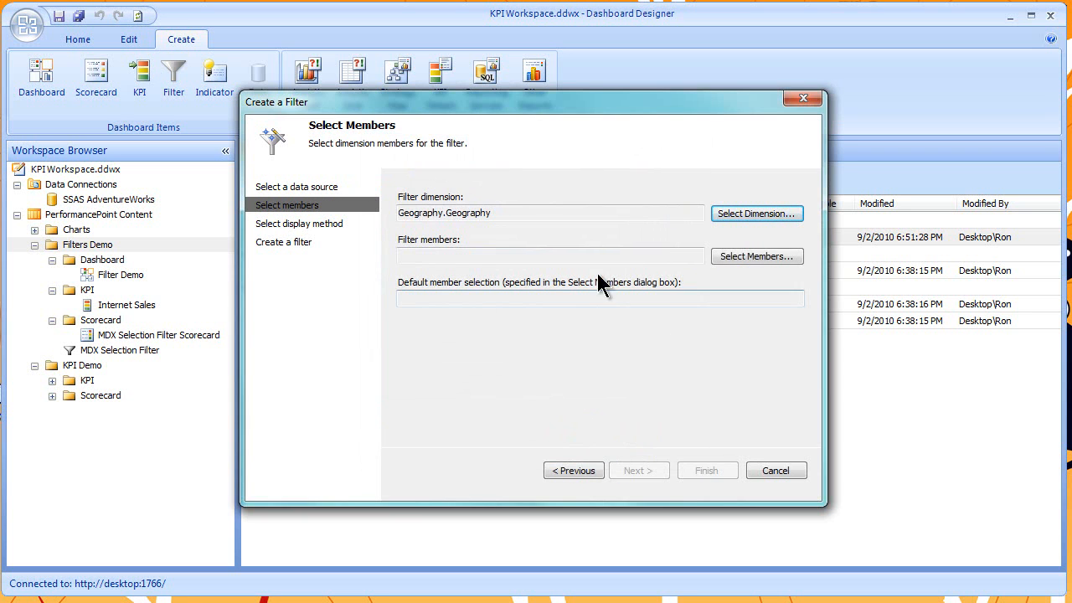
Step: Choose United States under All Geographies as the filter member and finish the filter with the List display method
click(732, 254)
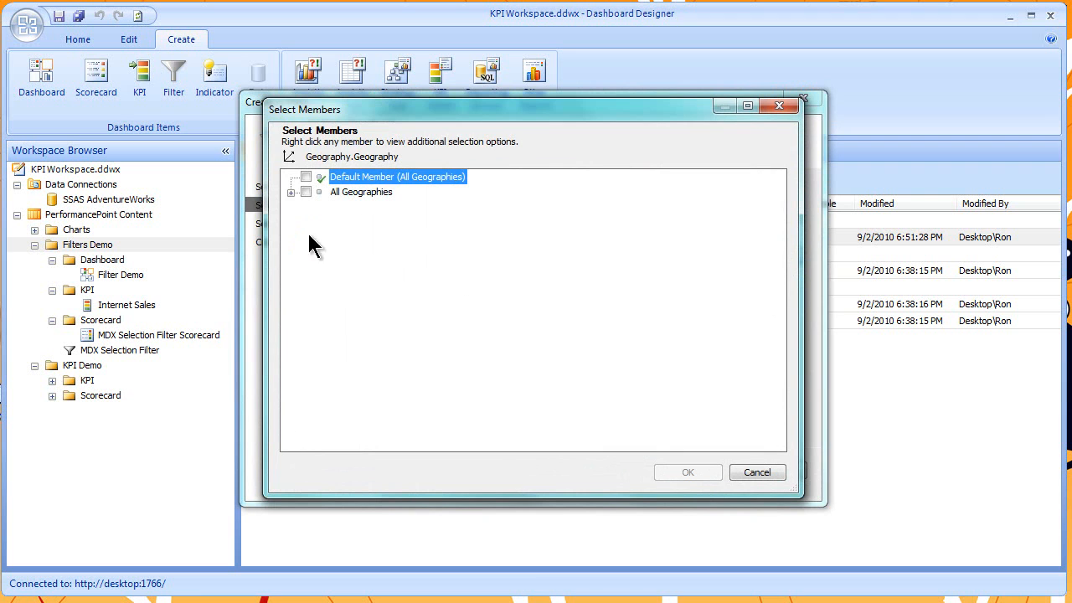
click(287, 192)
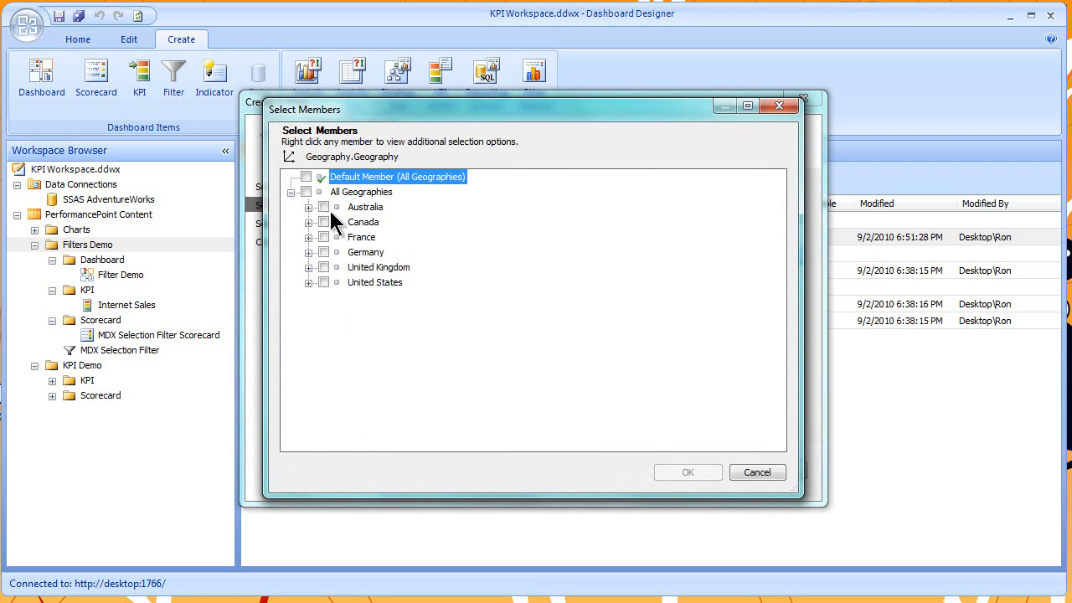
click(324, 282)
click(680, 472)
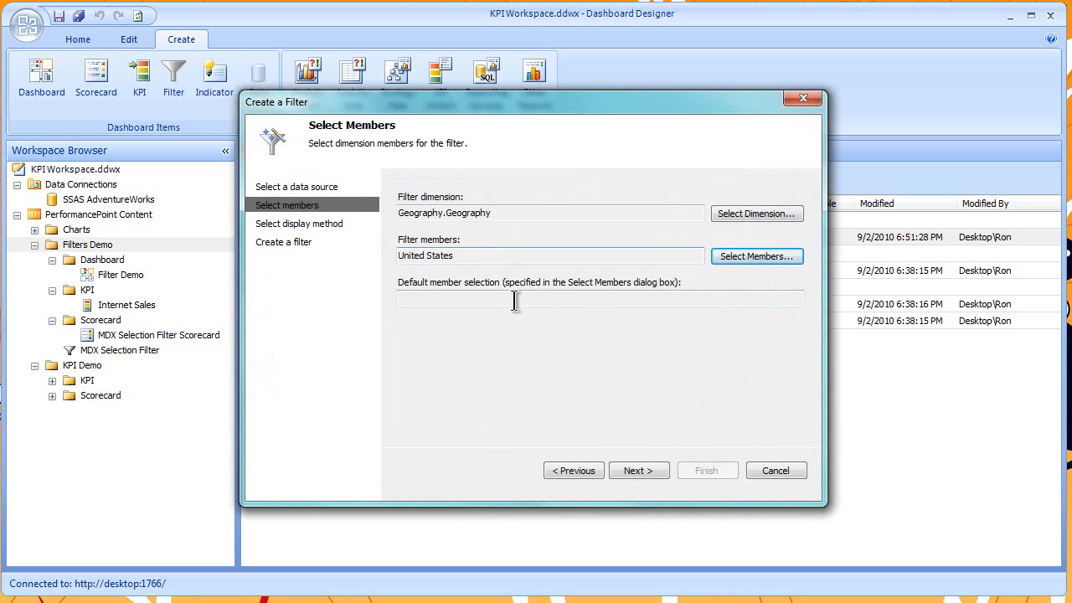
click(643, 471)
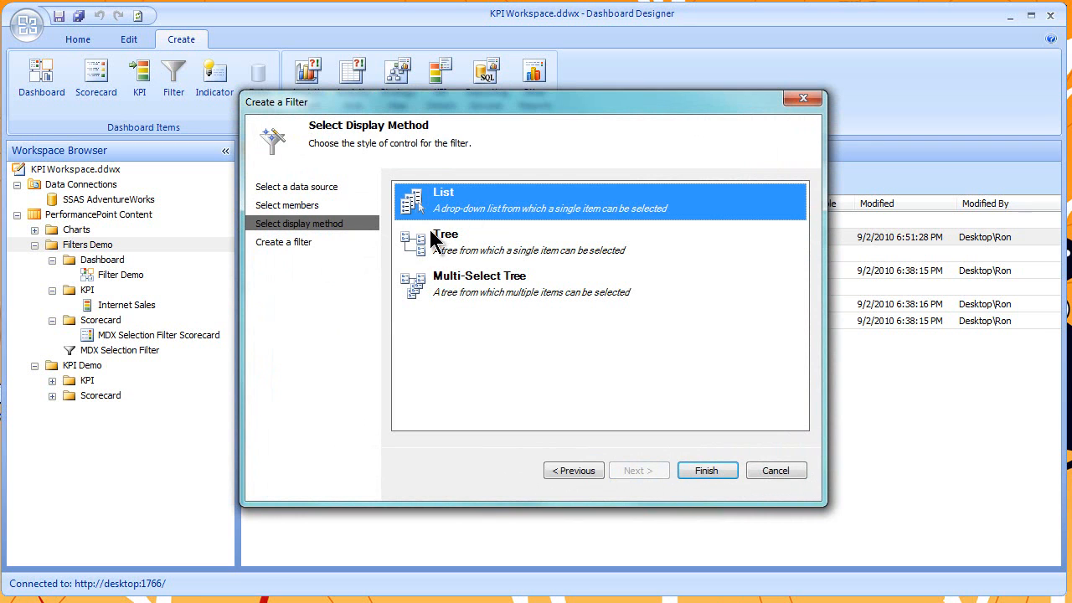
click(706, 471)
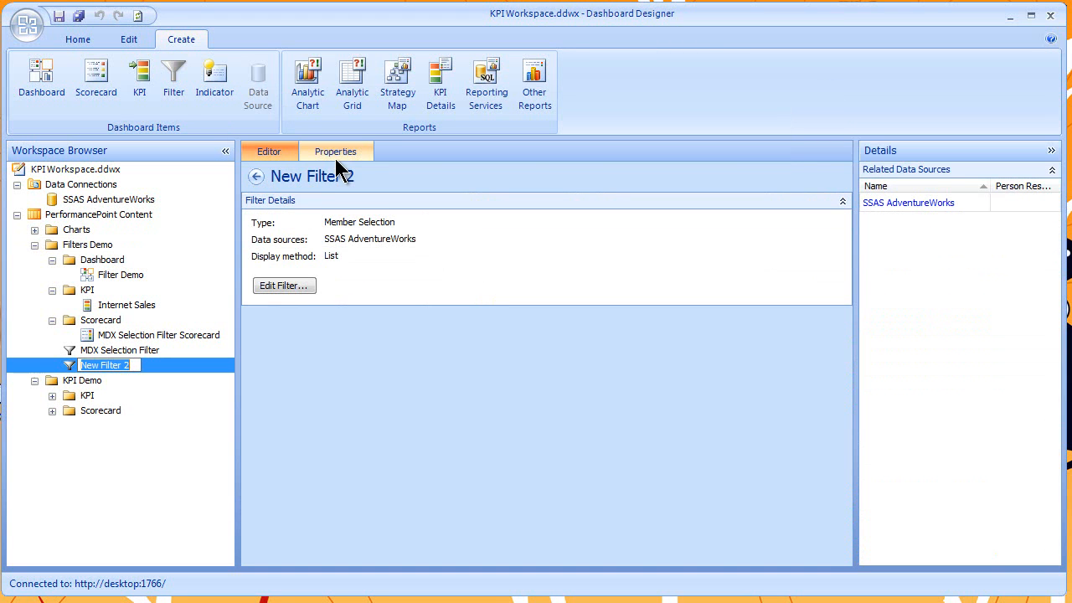
Step: Rename the new filter as Filter Geography in its general properties
click(333, 152)
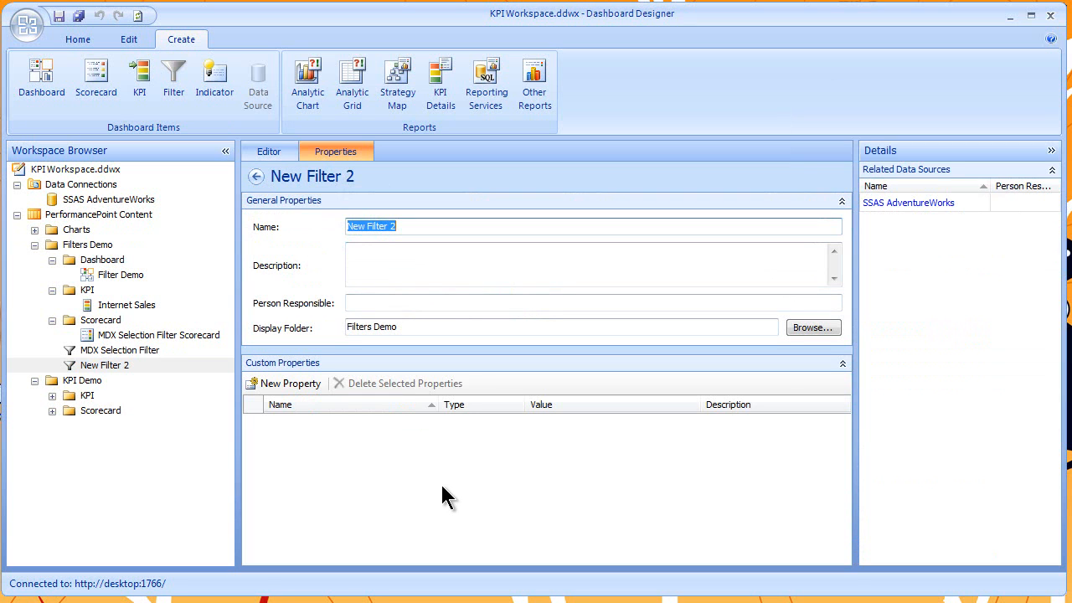
text(Filter Geography)
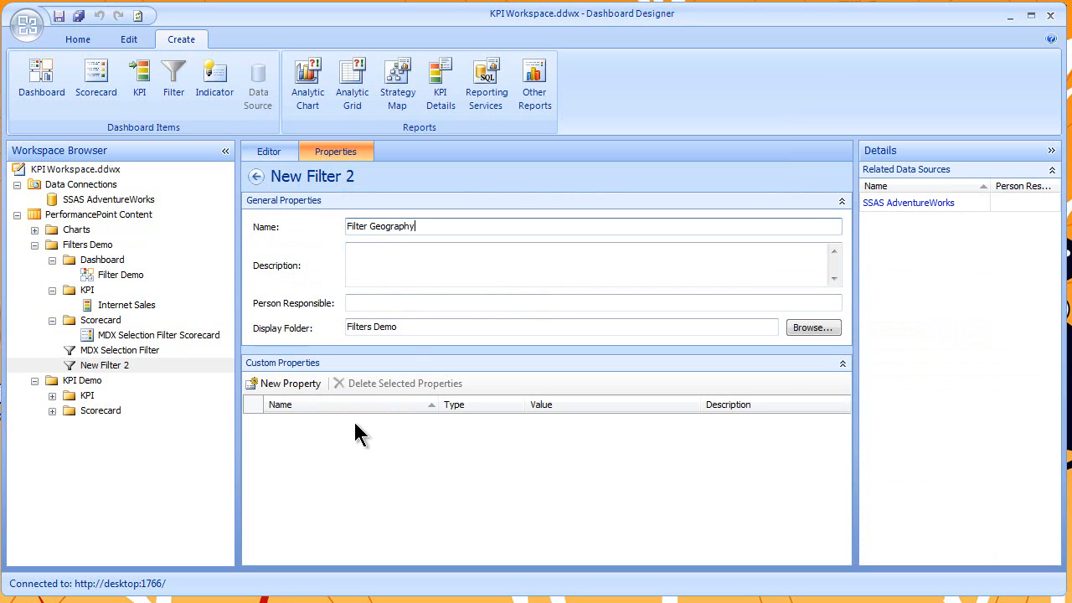
click(411, 275)
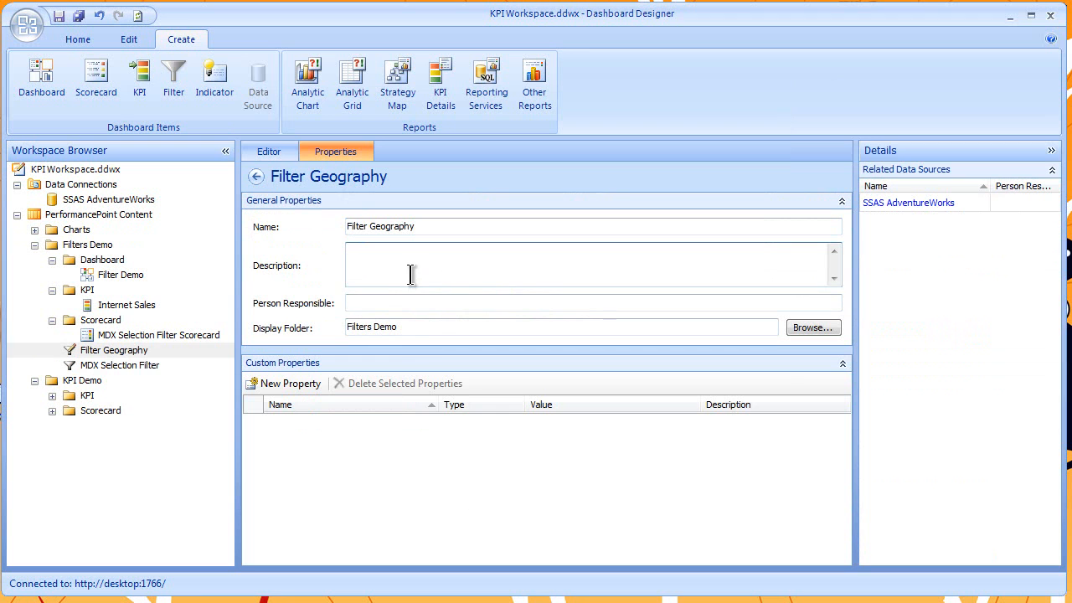
Step: Review the MDX Selection Filter Scorecard in the Scorecard folder of Filters Demo
click(121, 350)
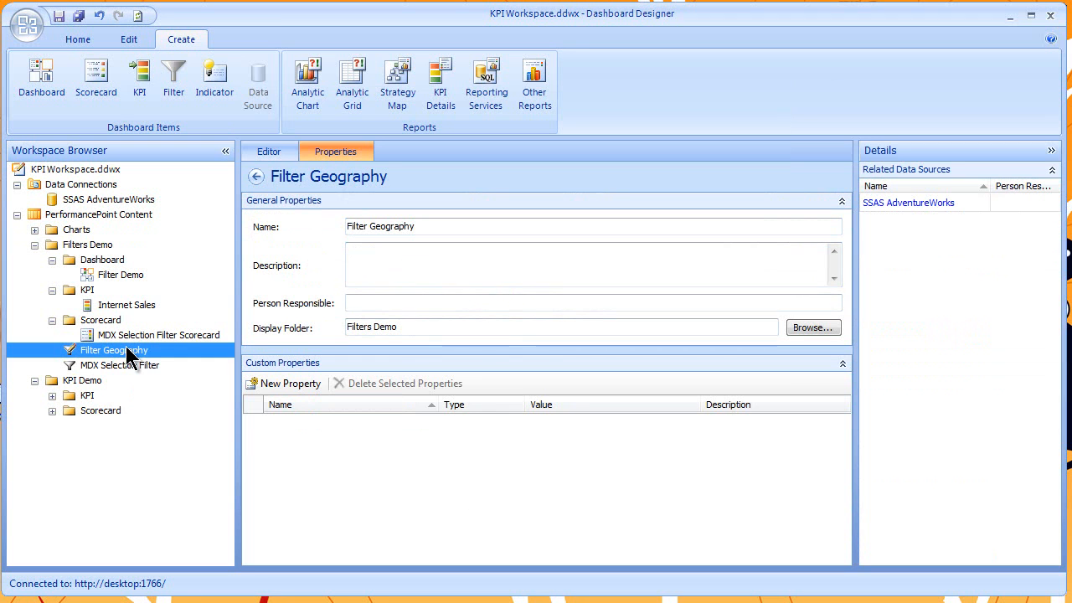
click(124, 350)
click(189, 412)
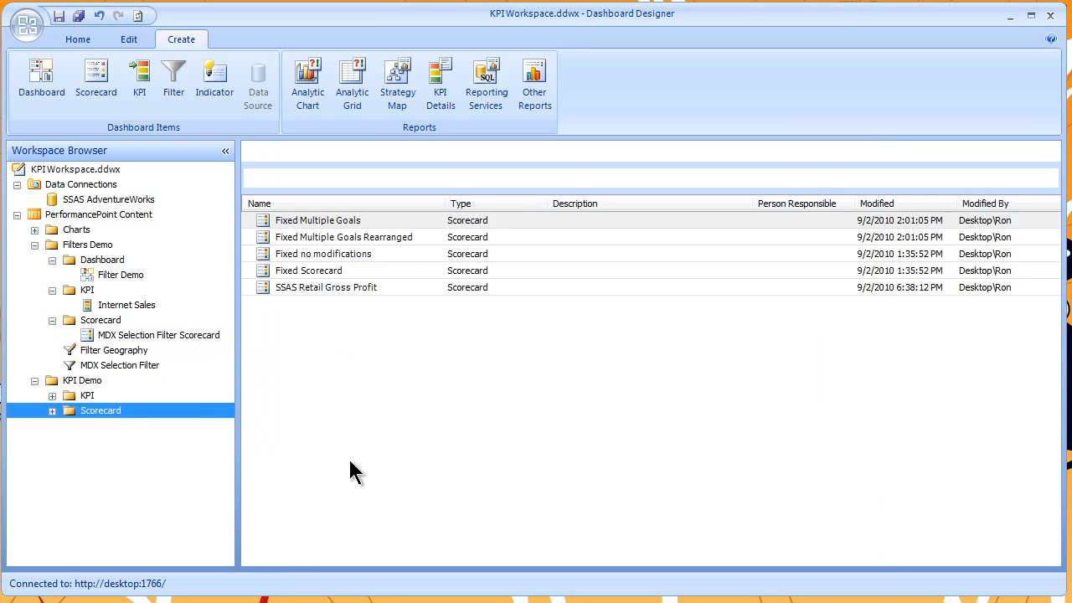
click(115, 319)
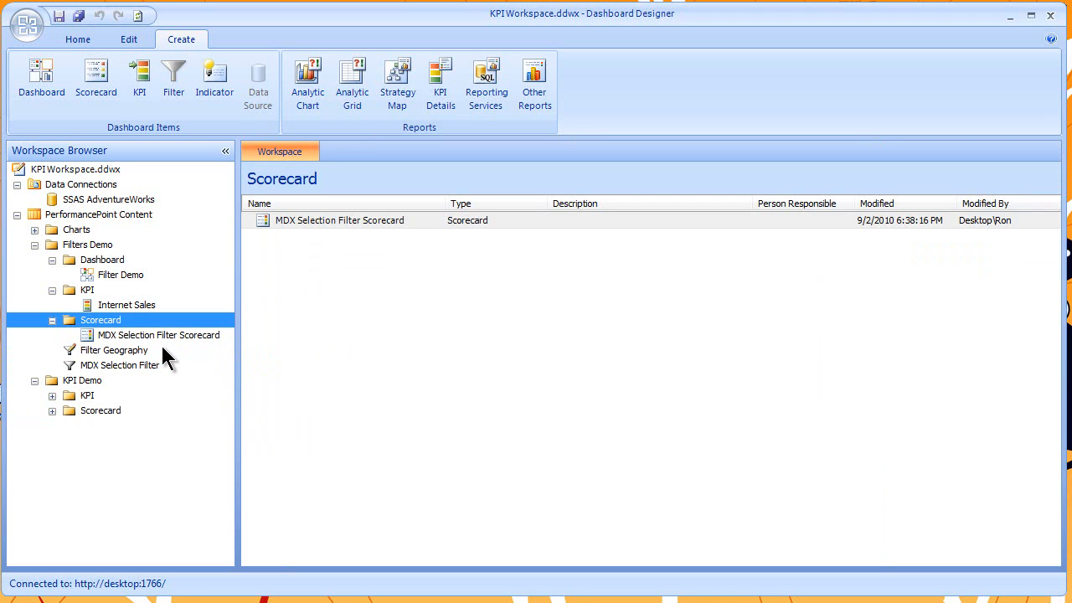
click(152, 335)
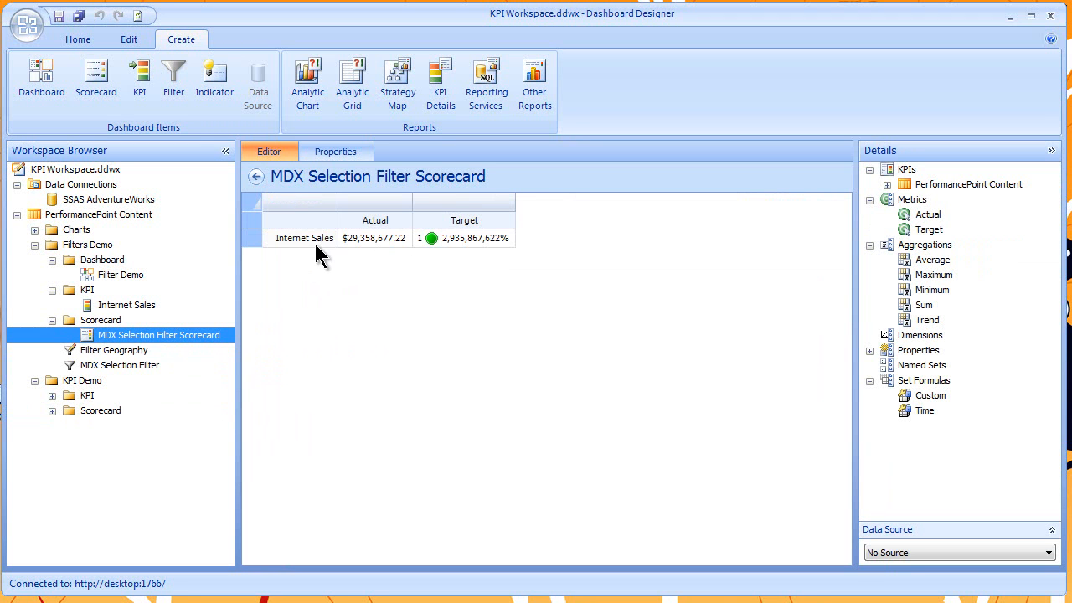
Step: Replace the MDX Selection Filter in the Filter Demo dashboard's right column with Filter Geography from the Filters Demo folder
click(98, 273)
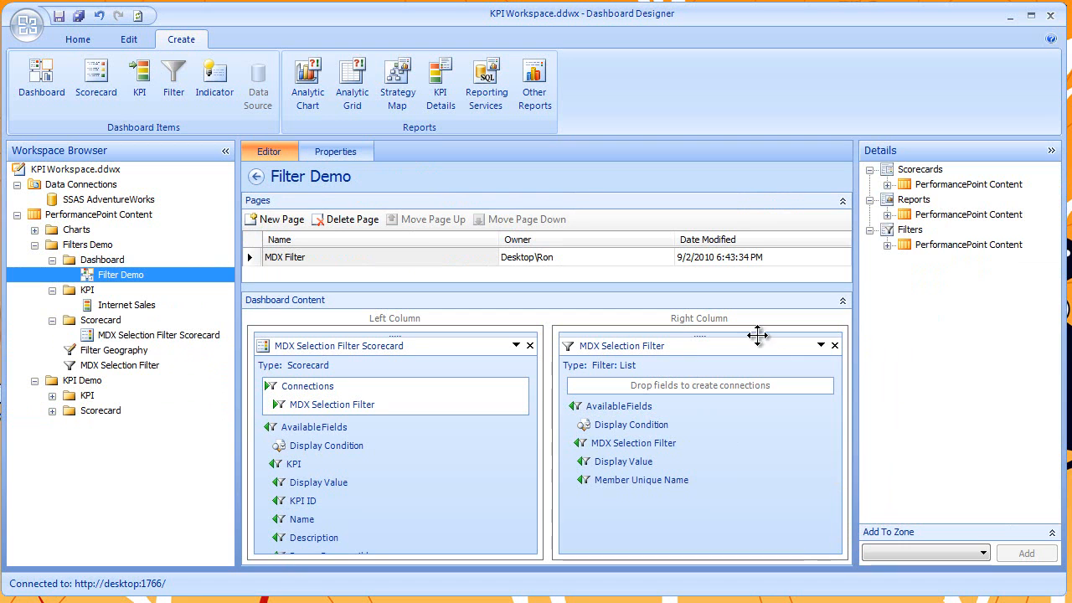
click(835, 345)
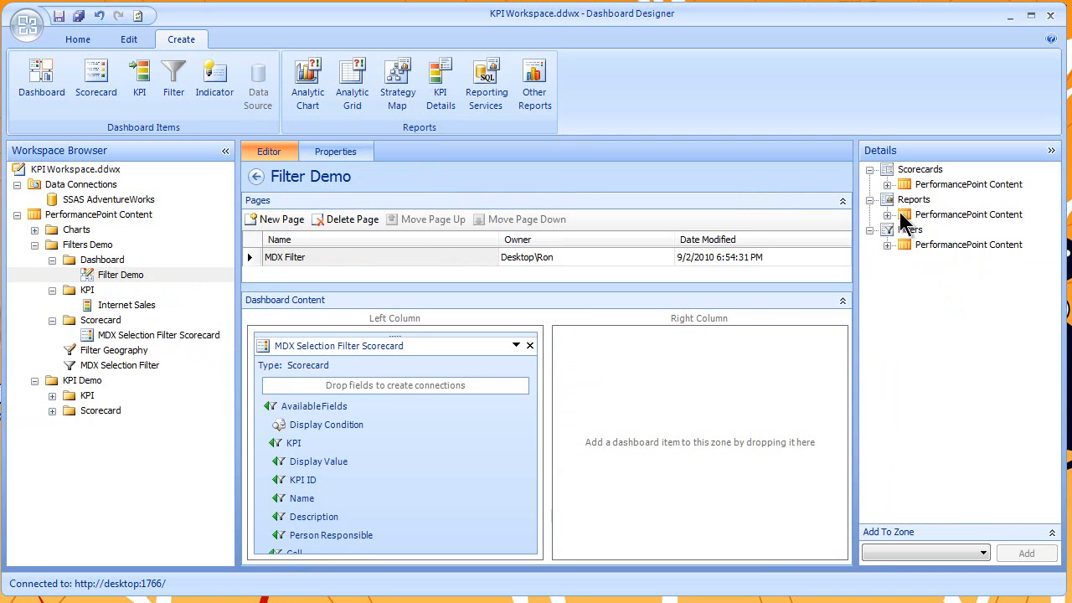
click(887, 245)
click(904, 259)
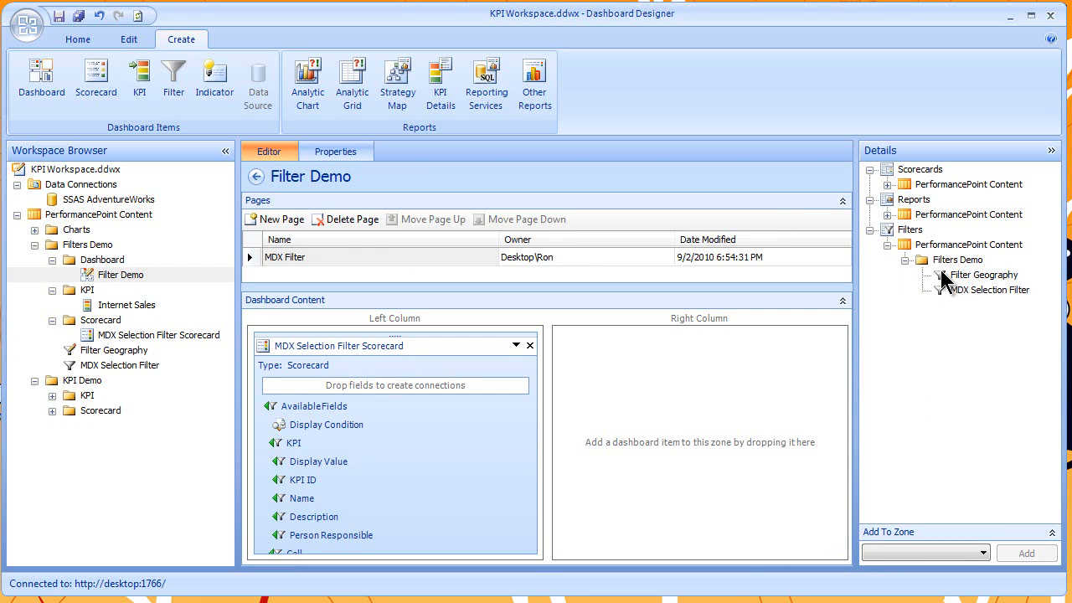
drag(942, 276, 783, 406)
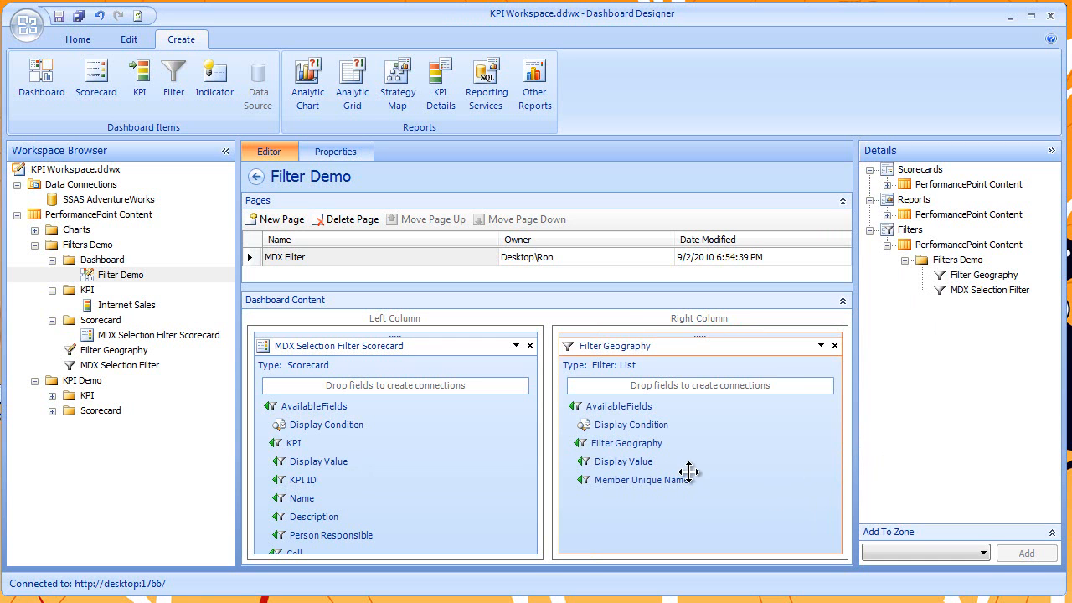
Step: Connect Filter Geography to the MDX Selection Filter Scorecard's Column field, with Member Unique Name as the source value
drag(645, 480, 428, 383)
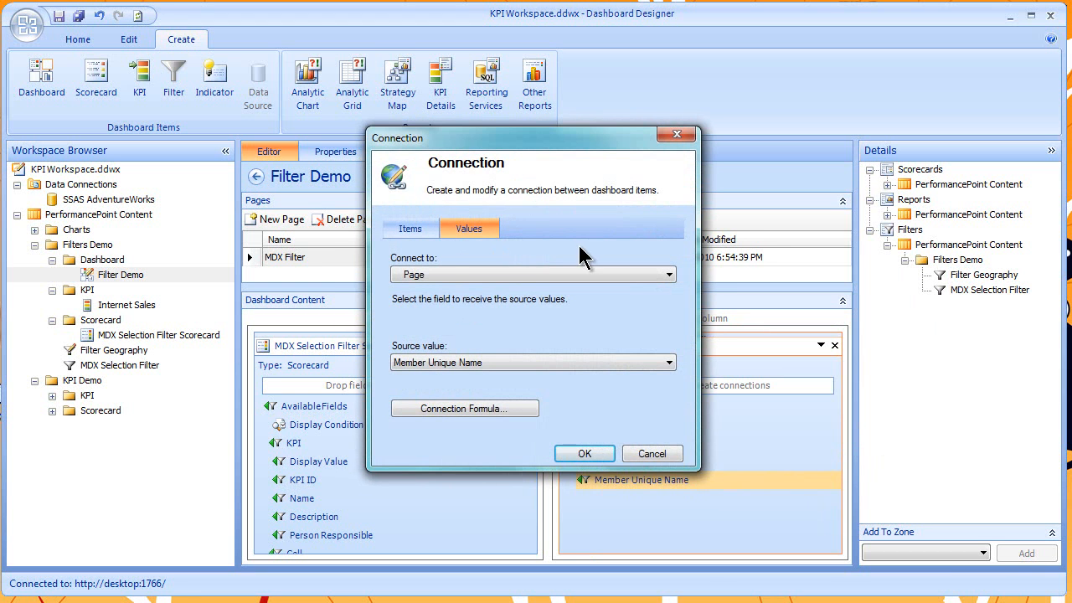
click(669, 275)
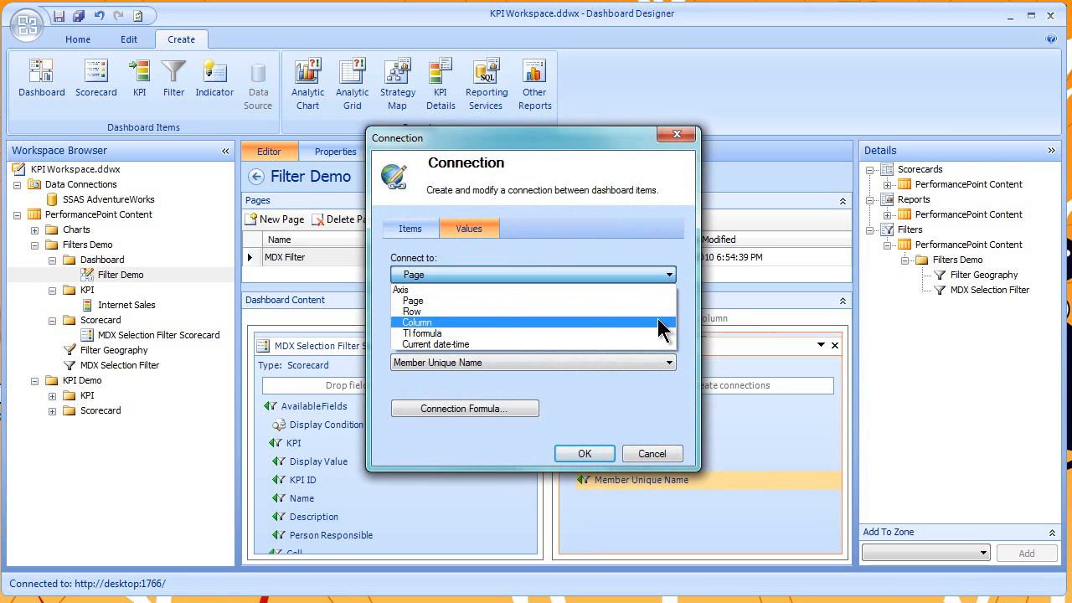
click(657, 321)
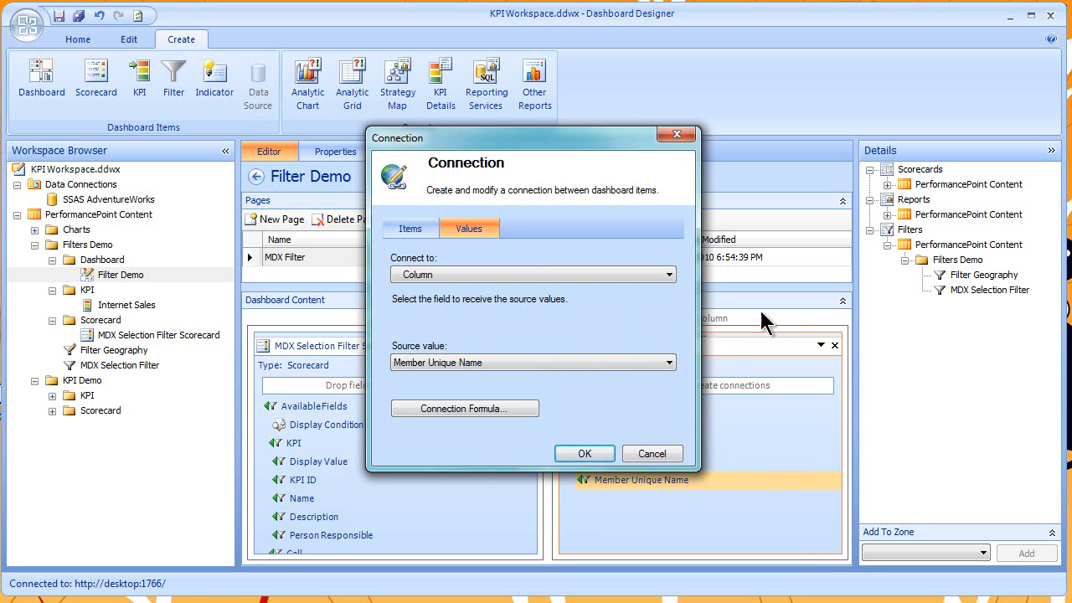
click(670, 364)
click(672, 361)
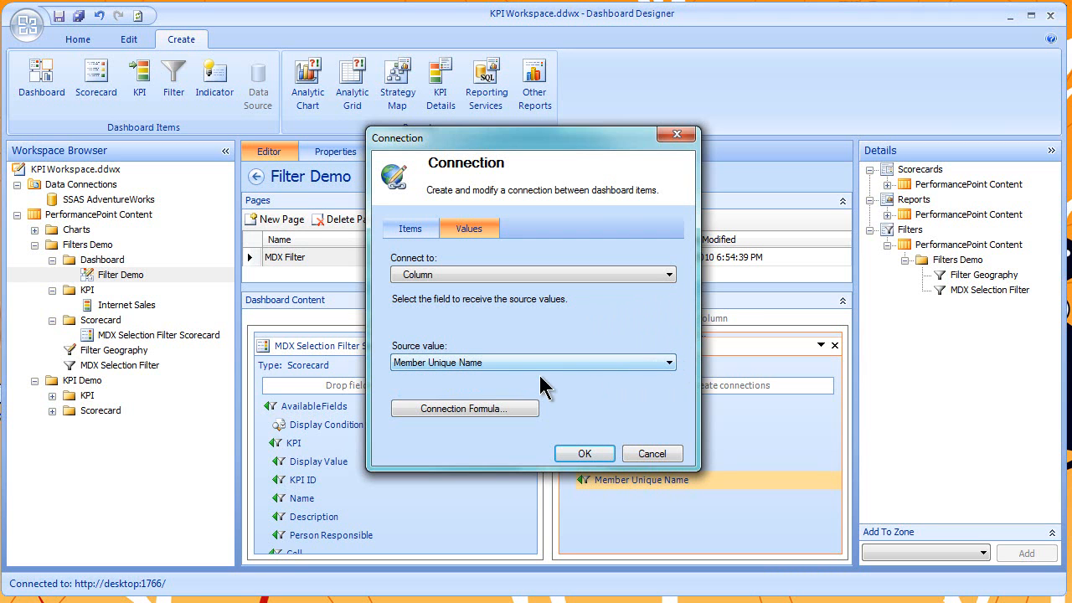
click(585, 454)
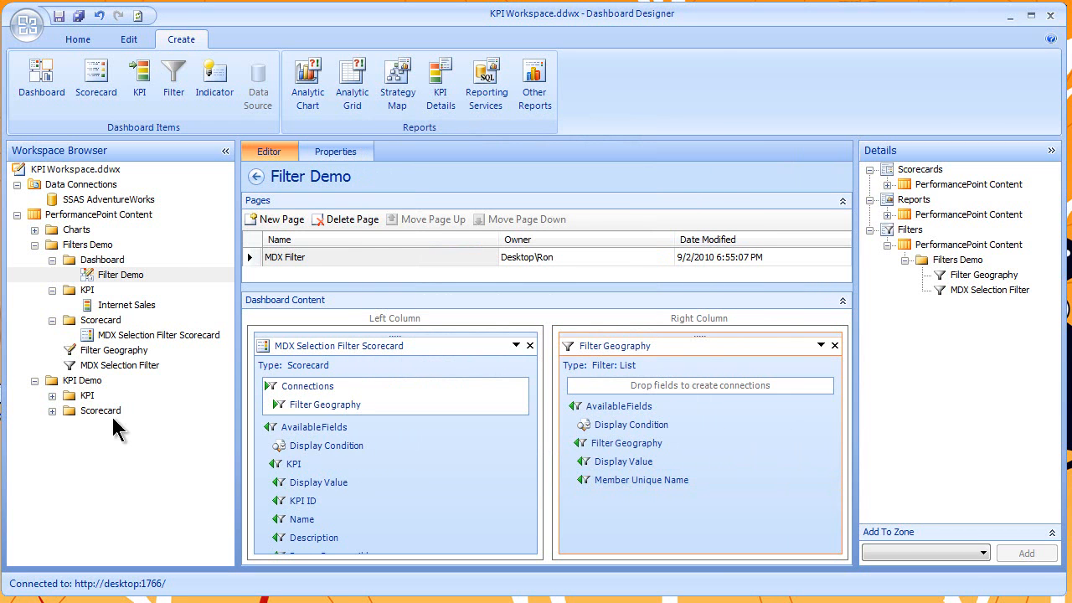
Step: Deploy the Filter Demo dashboard to SharePoint
click(108, 273)
click(108, 274)
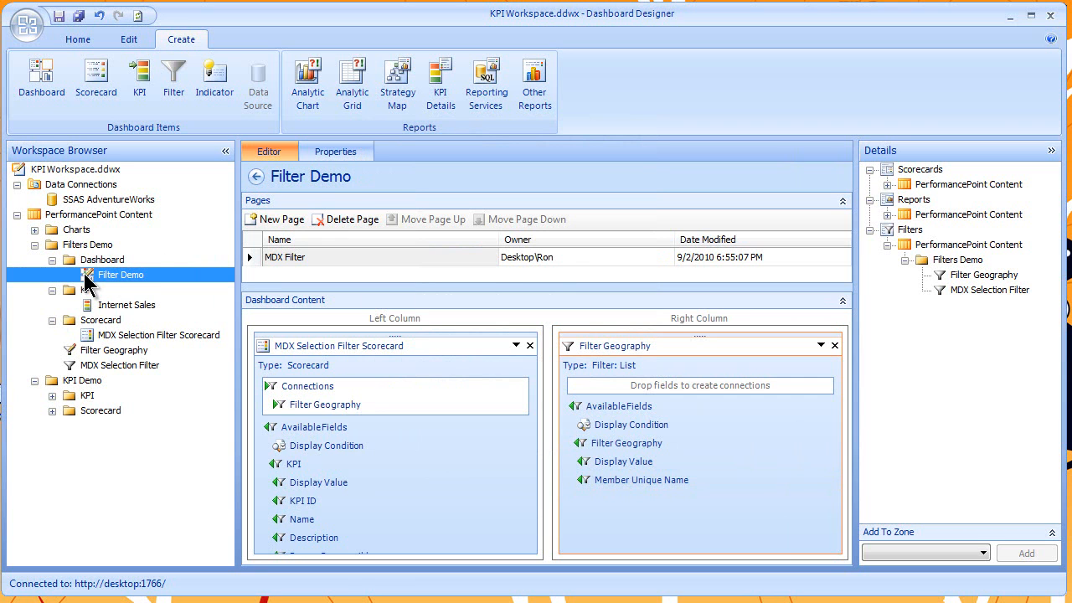
right_click(85, 275)
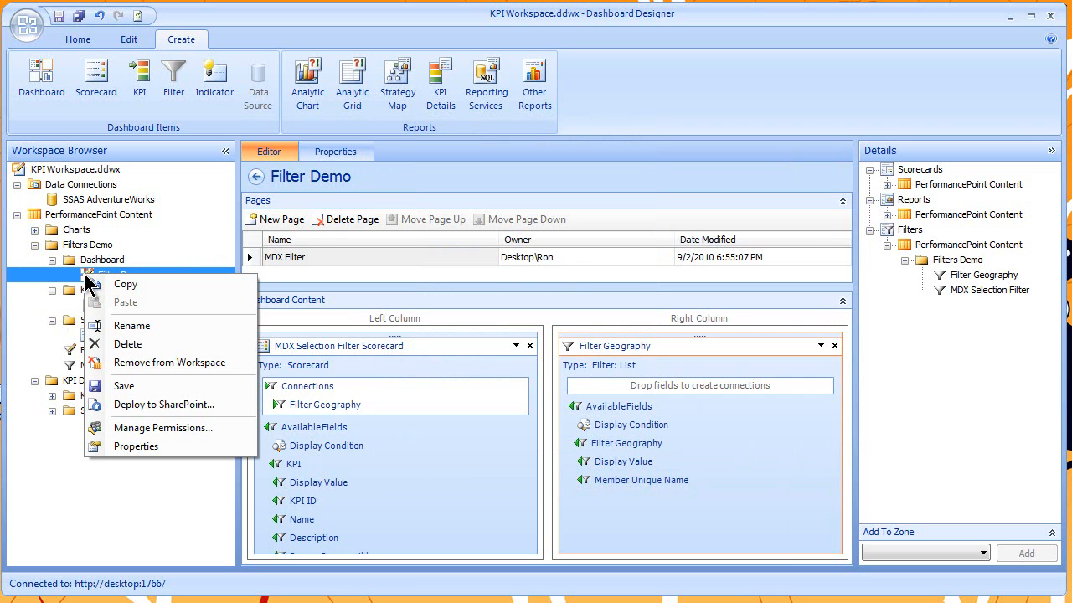
click(146, 405)
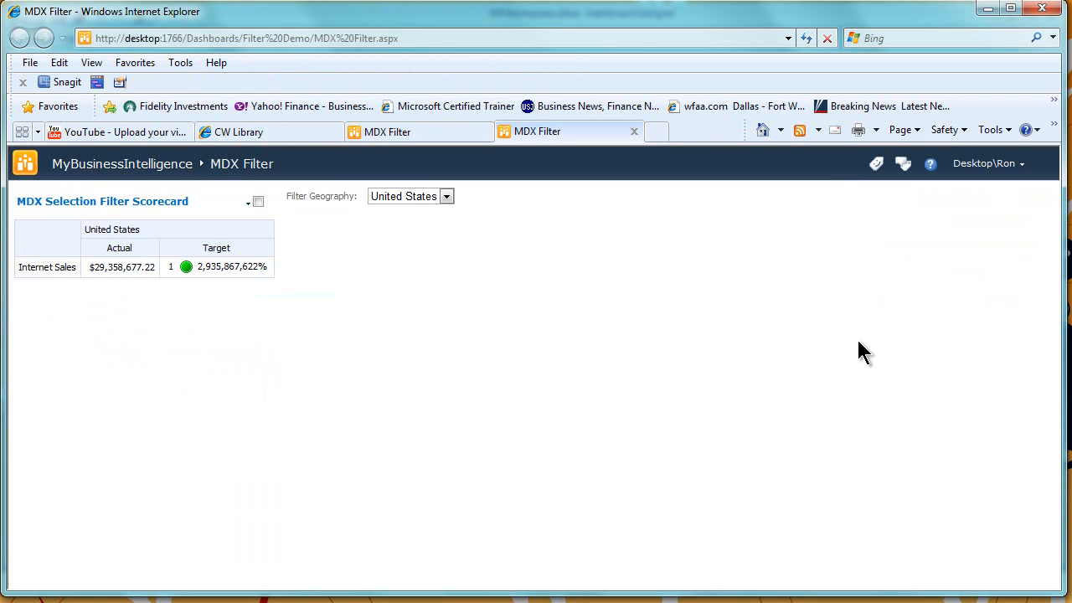
Step: Check which members the Filter Geography list offers on the deployed MDX Filter page
click(446, 196)
click(447, 196)
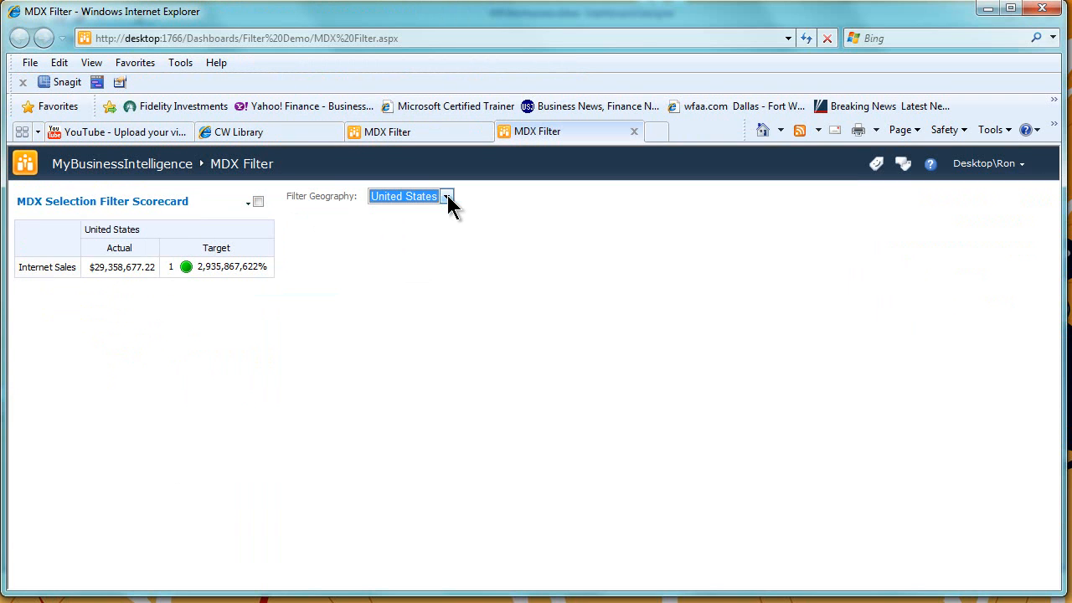
click(447, 196)
click(447, 196)
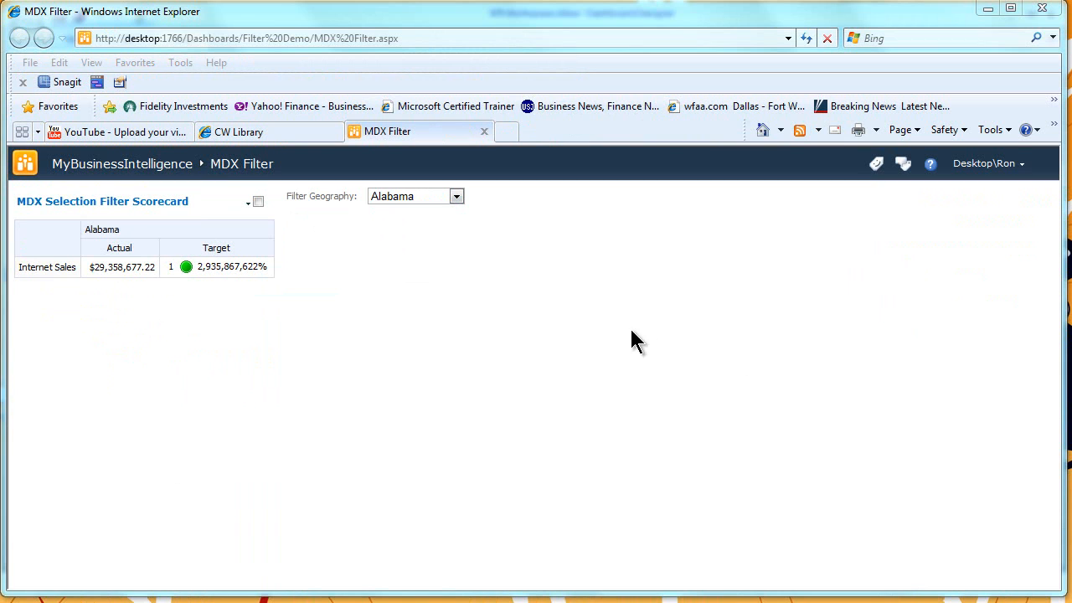
Step: Test the geography filter on the deployed scorecard with Massachusetts and New York
click(457, 198)
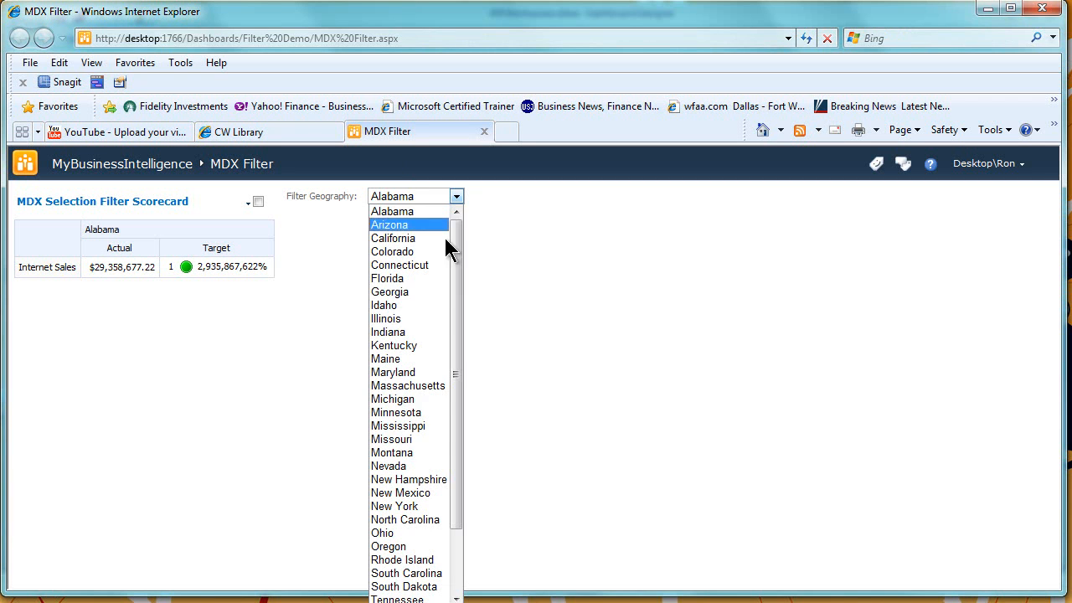
click(412, 384)
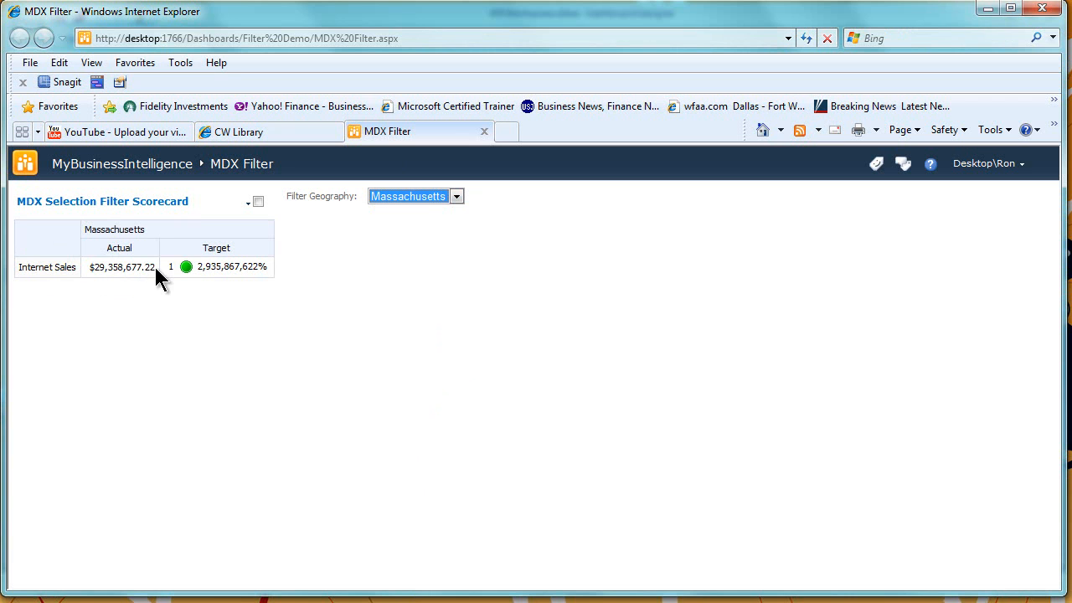
click(458, 196)
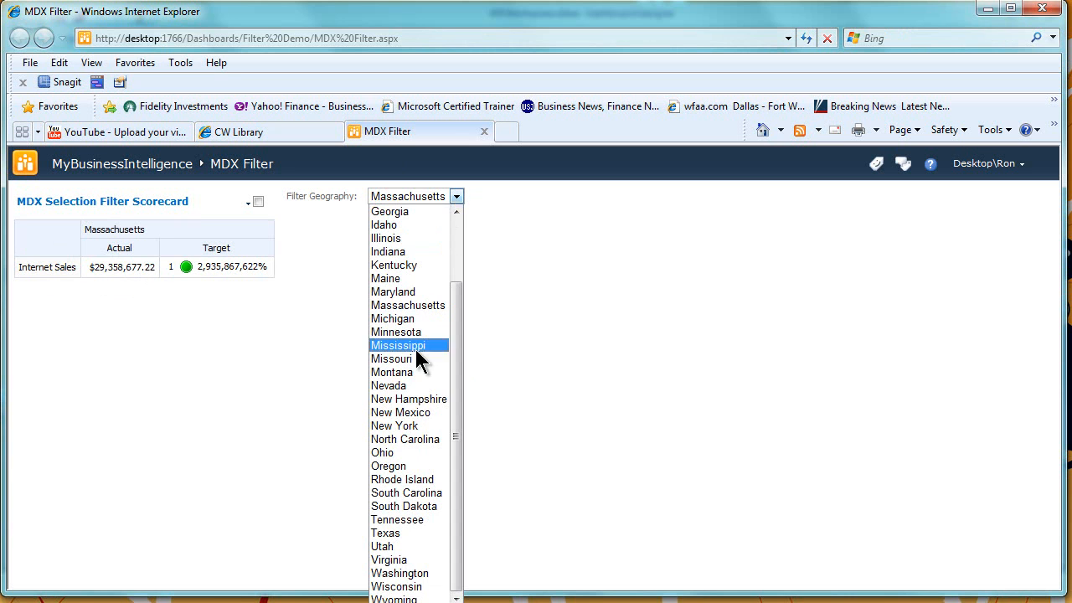
click(452, 424)
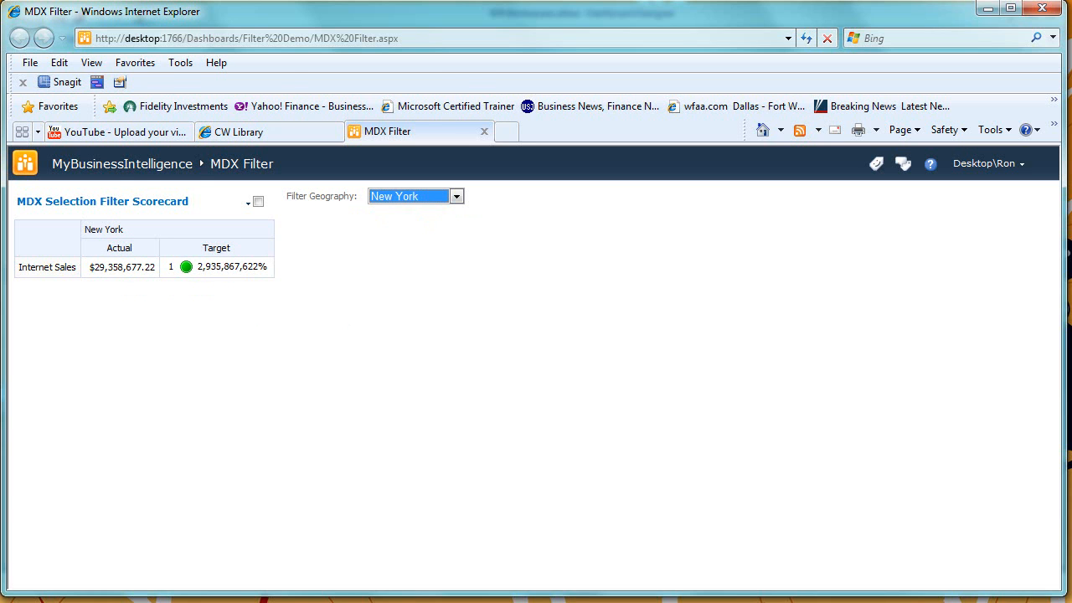
Step: Switch to Dashboard Designer and start a new Time Intelligence filter with SSAS AdventureWorks as its data source
key(alt+Tab)
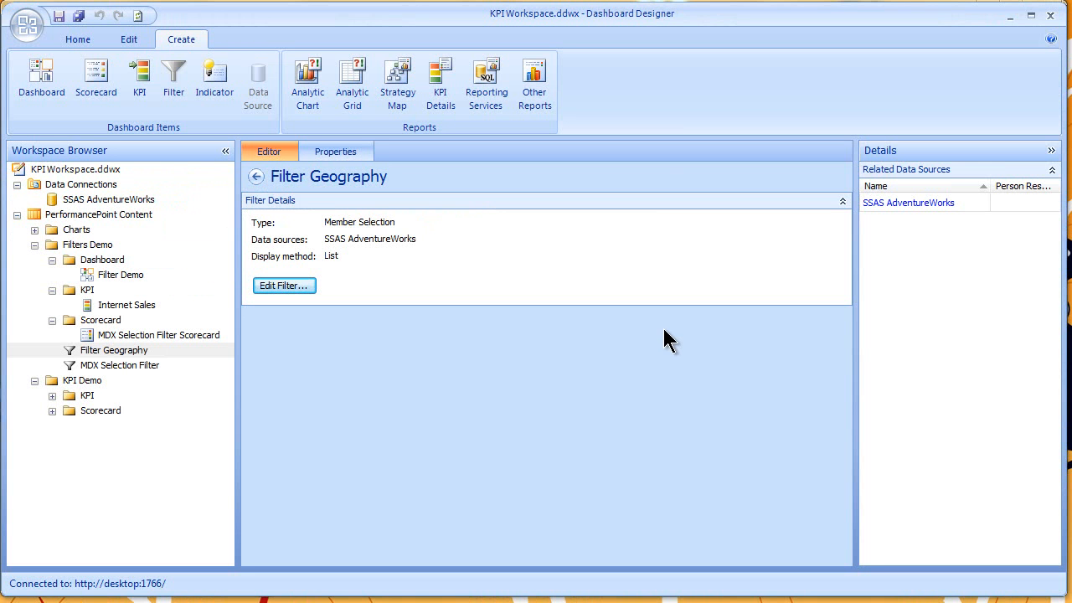
click(169, 67)
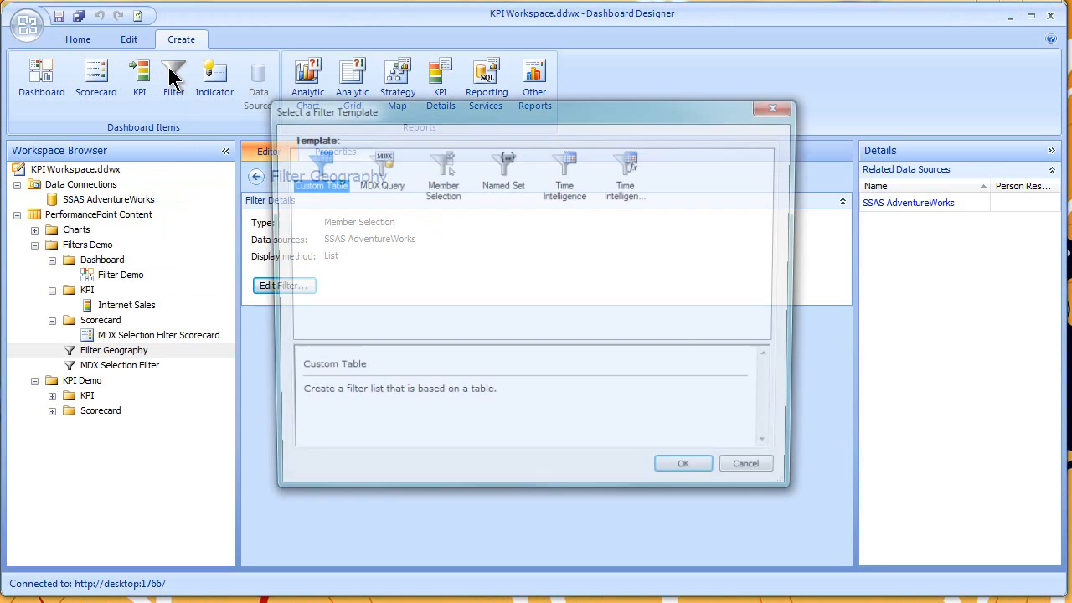
click(566, 180)
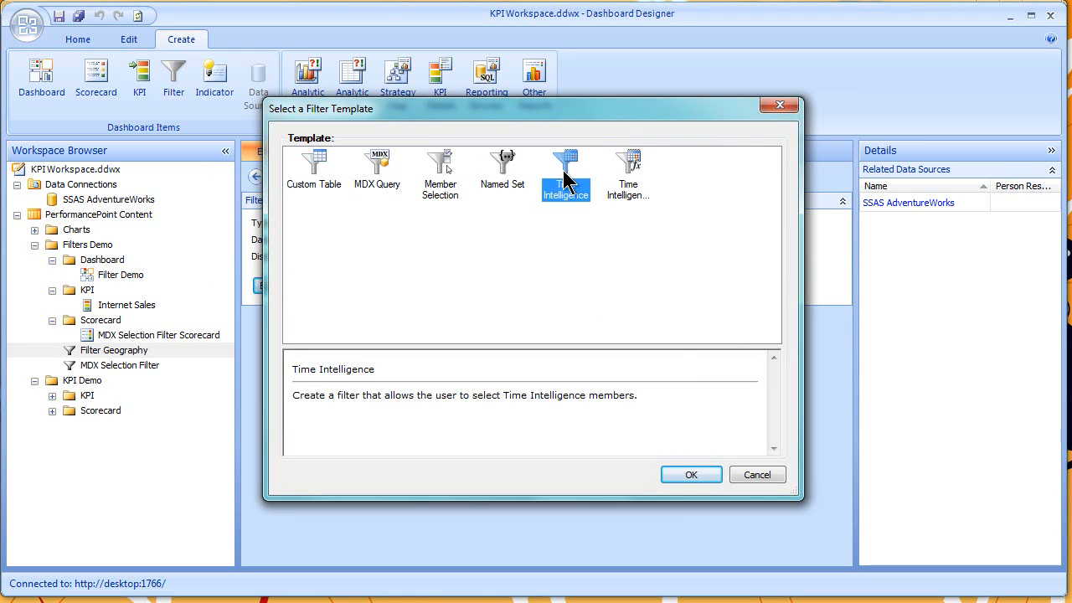
click(697, 475)
click(433, 186)
click(425, 263)
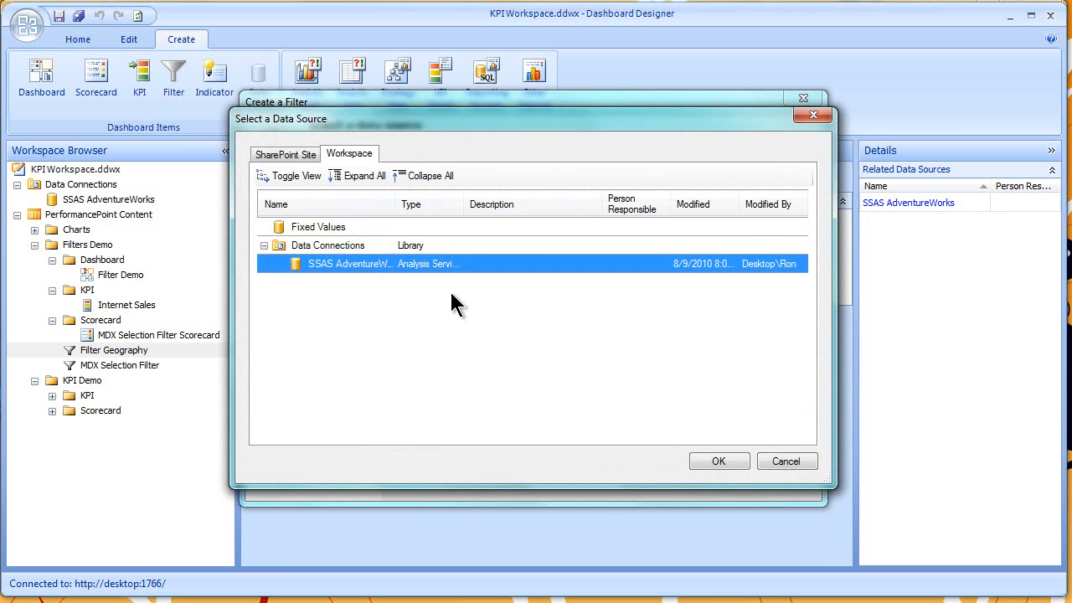
click(719, 462)
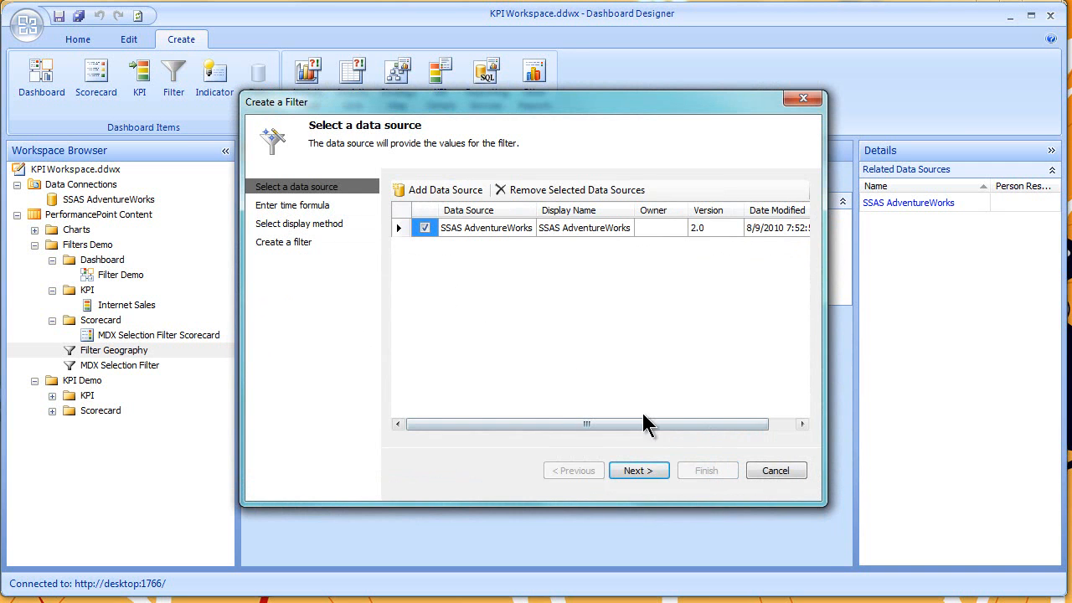
click(639, 471)
Step: Enter the time formula Month -1 with the display name Last Month
click(461, 230)
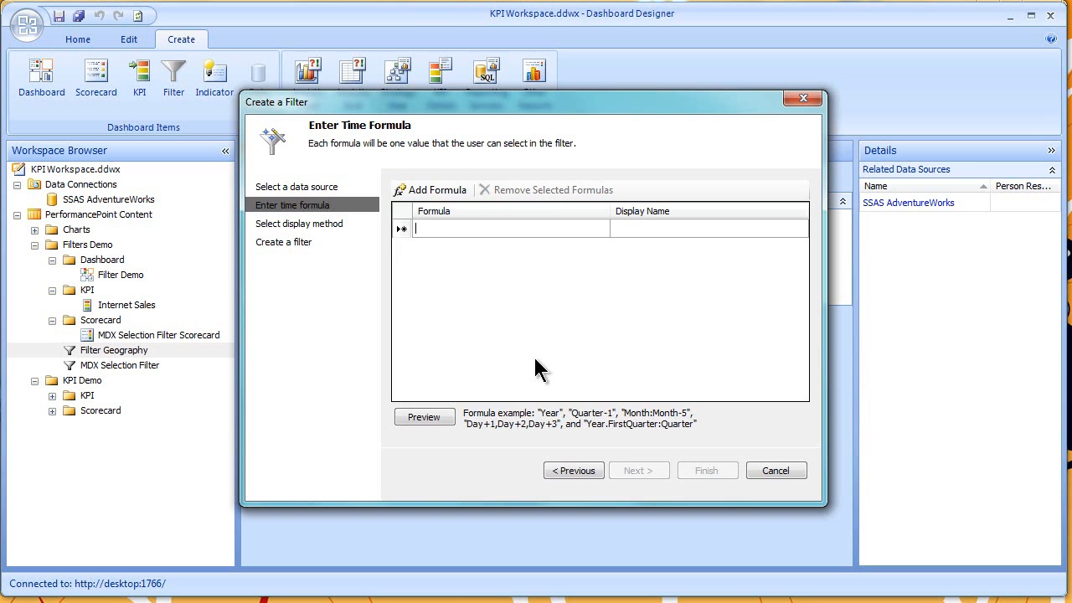
text(Mont)
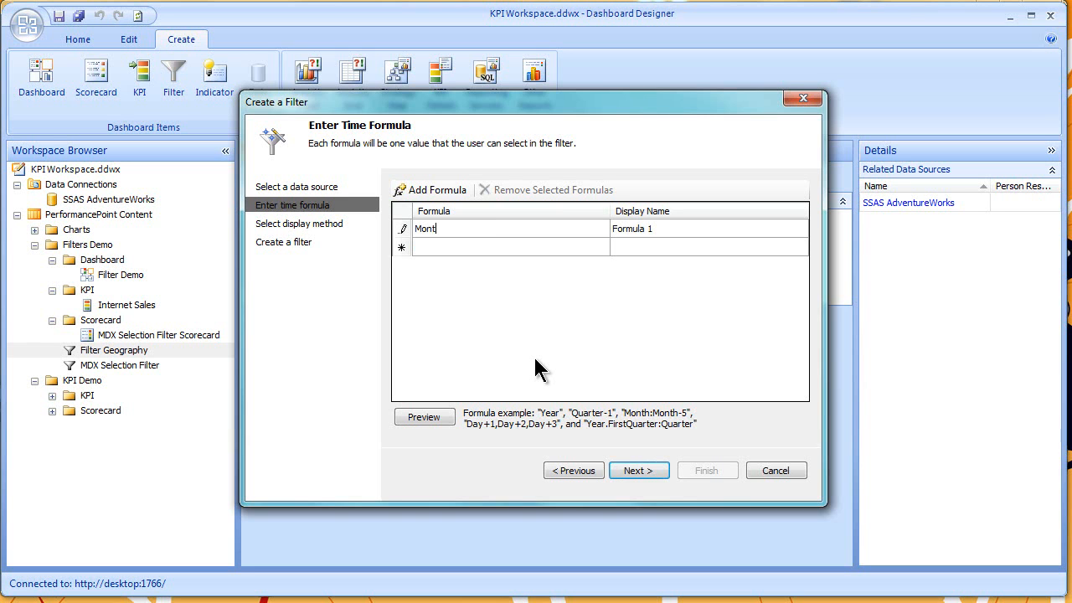
text(h -1)
key(Tab)
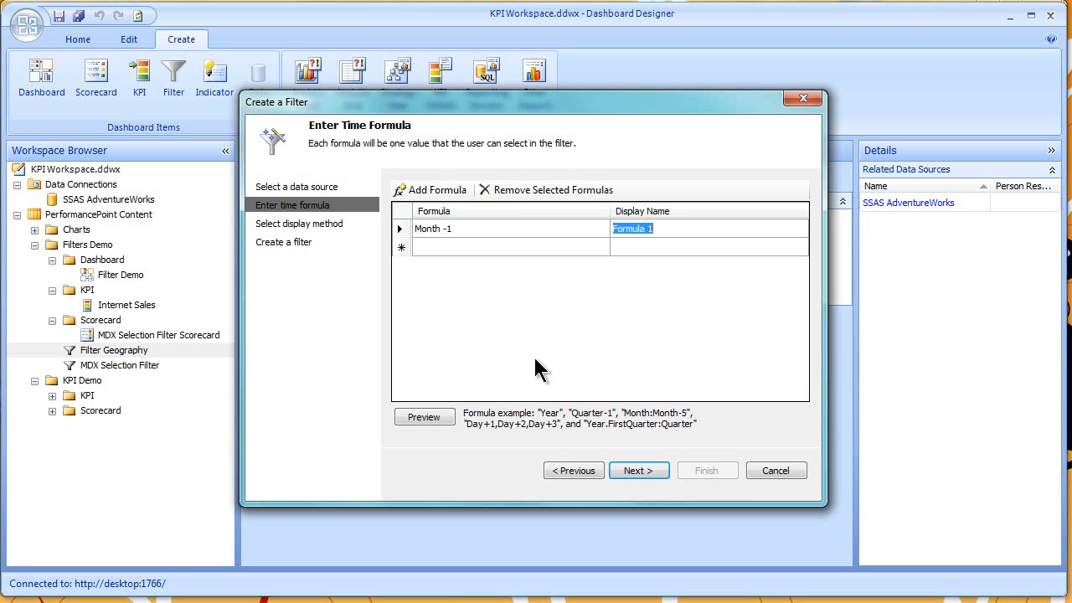
text(M)
key(BackSpace)
text(LaST)
key(BackSpace)
key(BackSpace)
key(BackSpace)
key(BackSpace)
text(Last Month)
key(Return)
Step: Add a second time formula, YeartoDate, with the display name Year to date, and preview the formulas' members
click(460, 246)
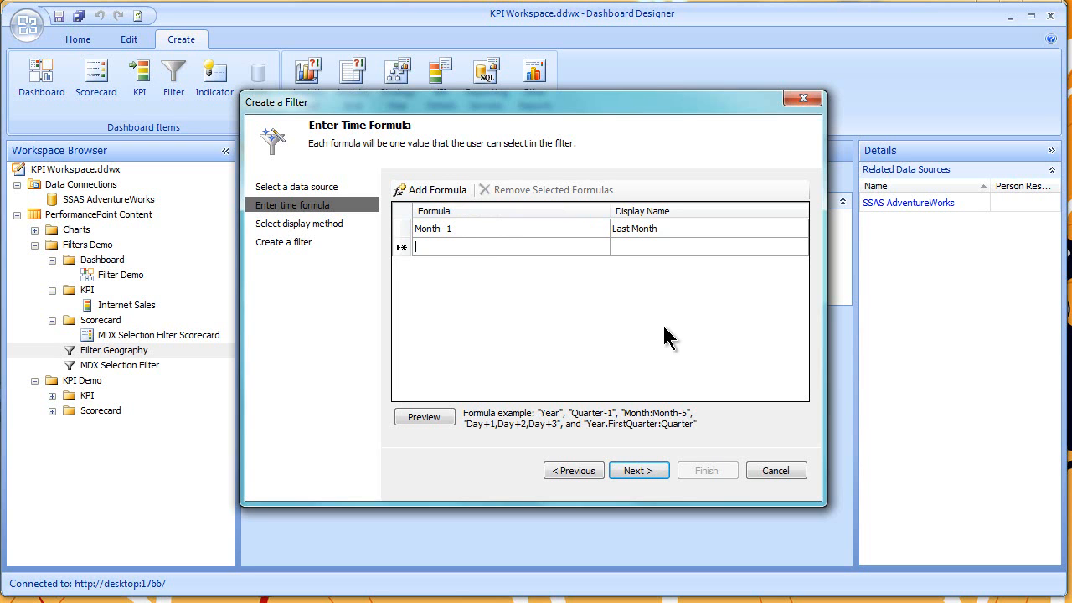
text(Yea)
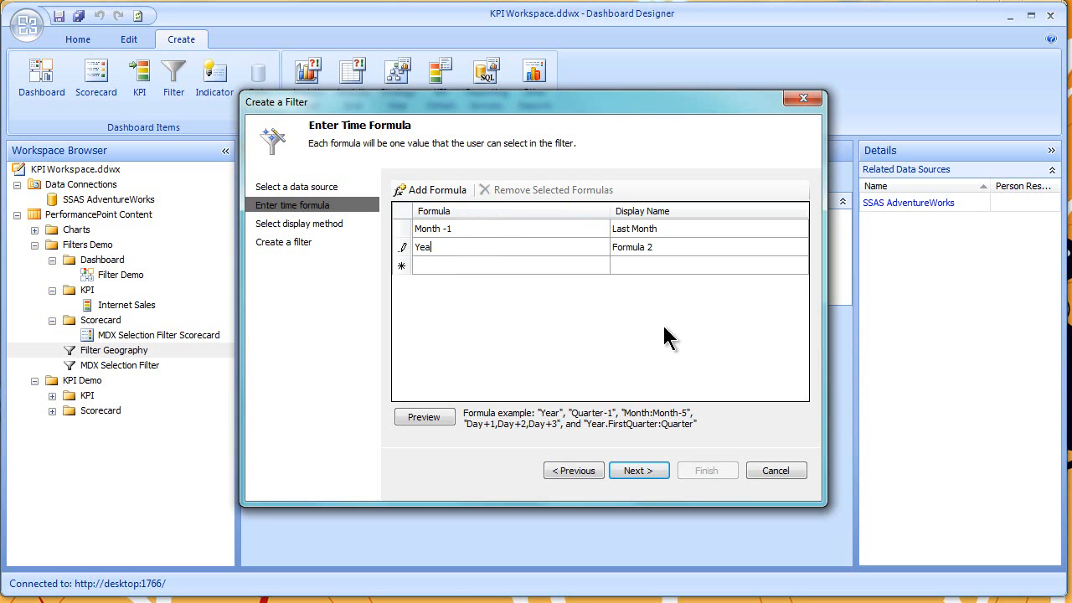
text(rtoDate)
key(Tab)
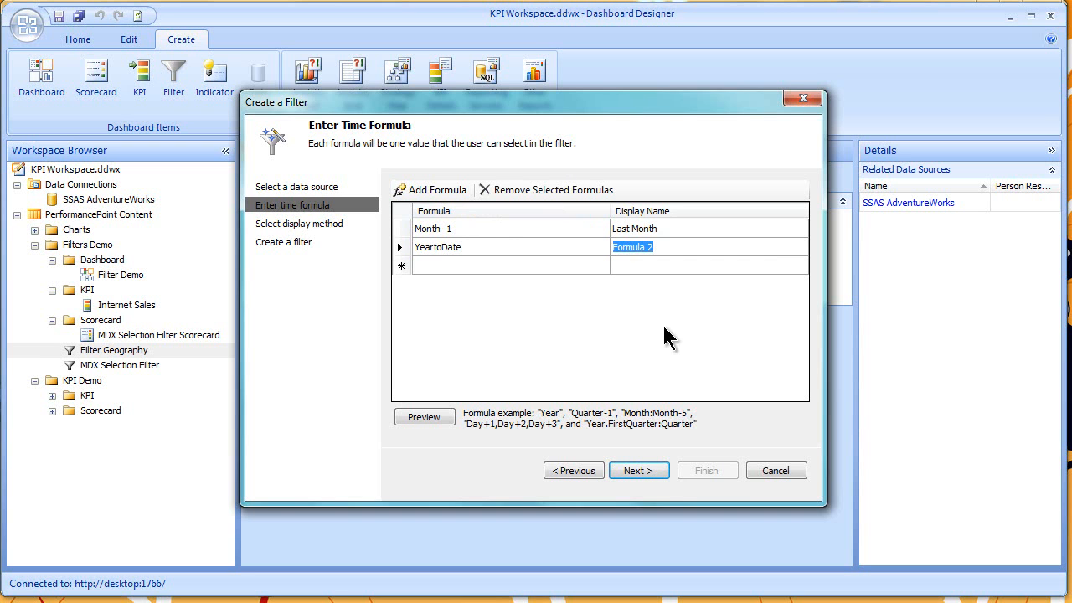
text(Year to date)
click(420, 415)
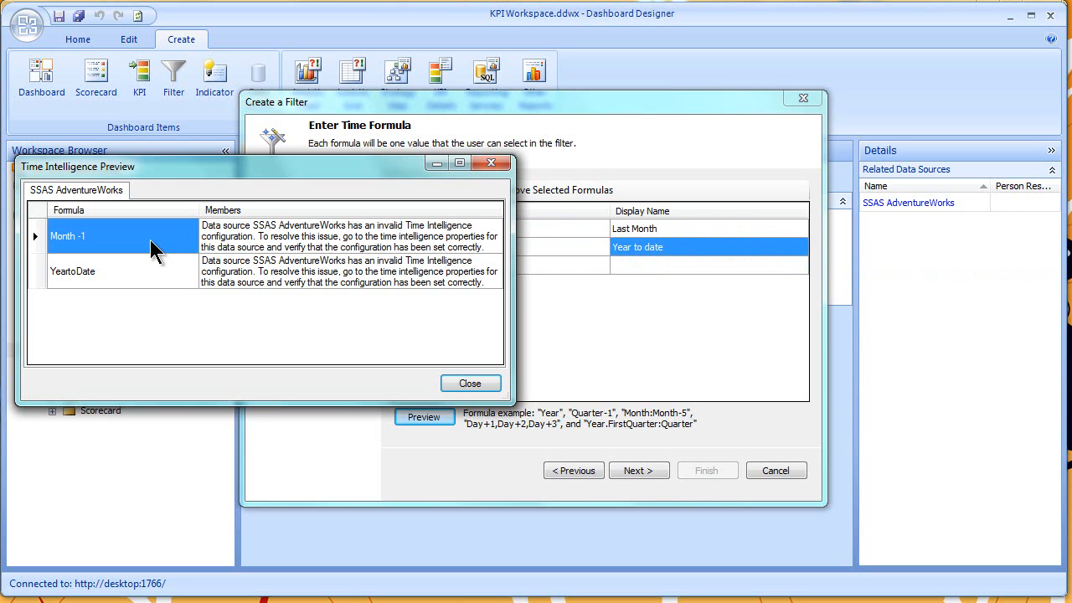
click(471, 385)
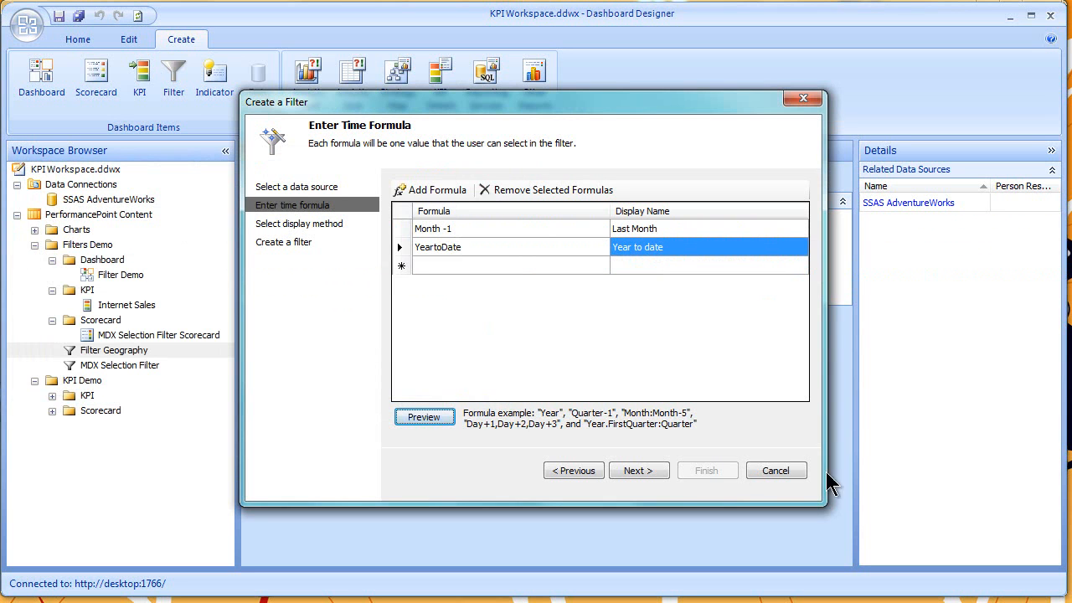
Step: Finish creating the Time Intelligence filter with the List display method
click(651, 473)
click(708, 473)
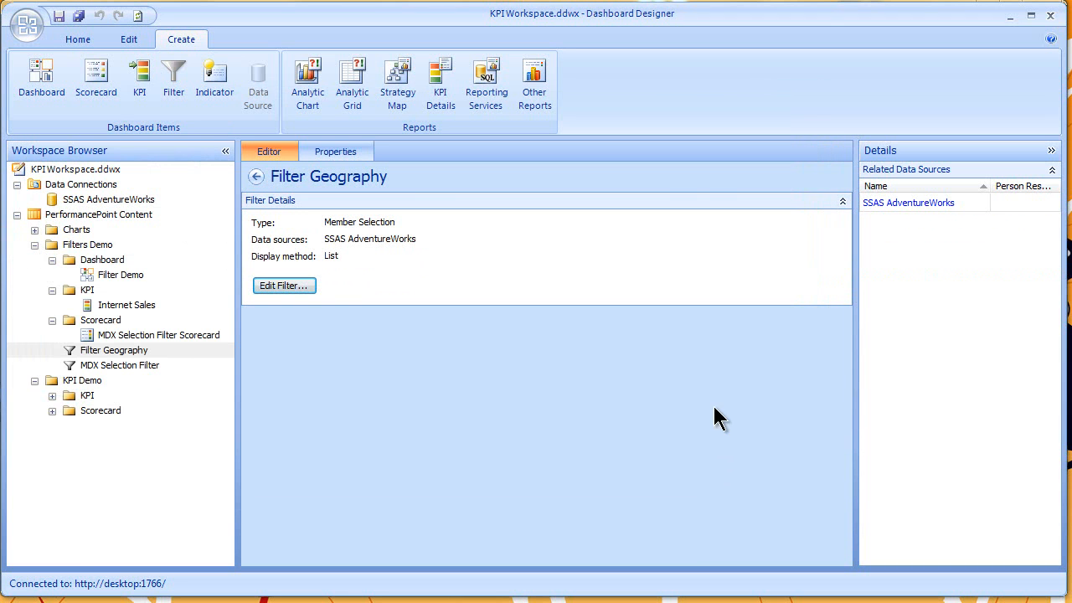
Step: Set the time dimension of the SSAS AdventureWorks data source to Date.Date.Calendar
click(87, 199)
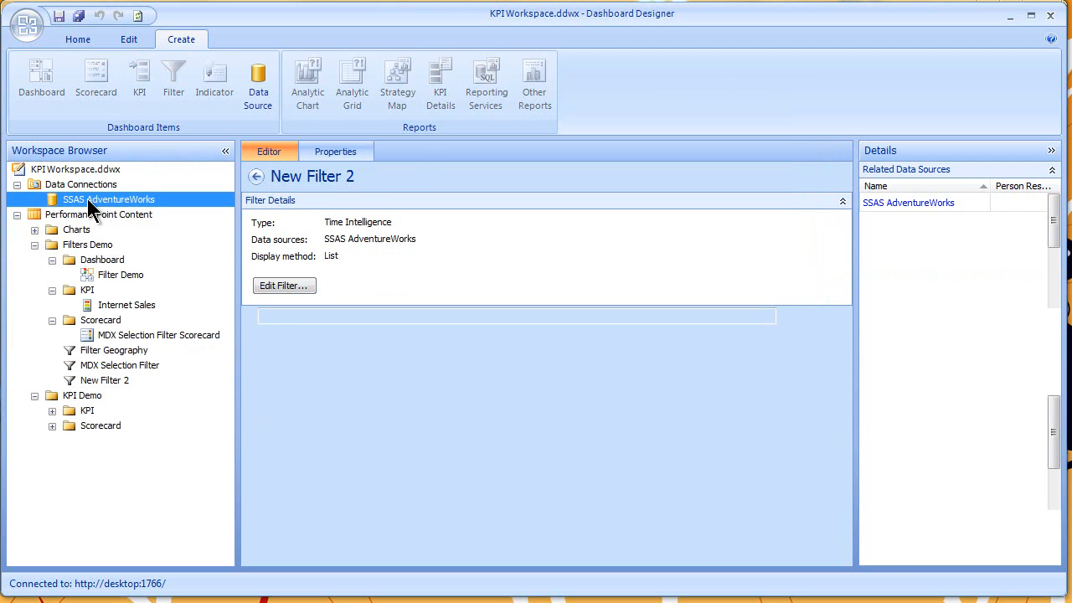
click(87, 200)
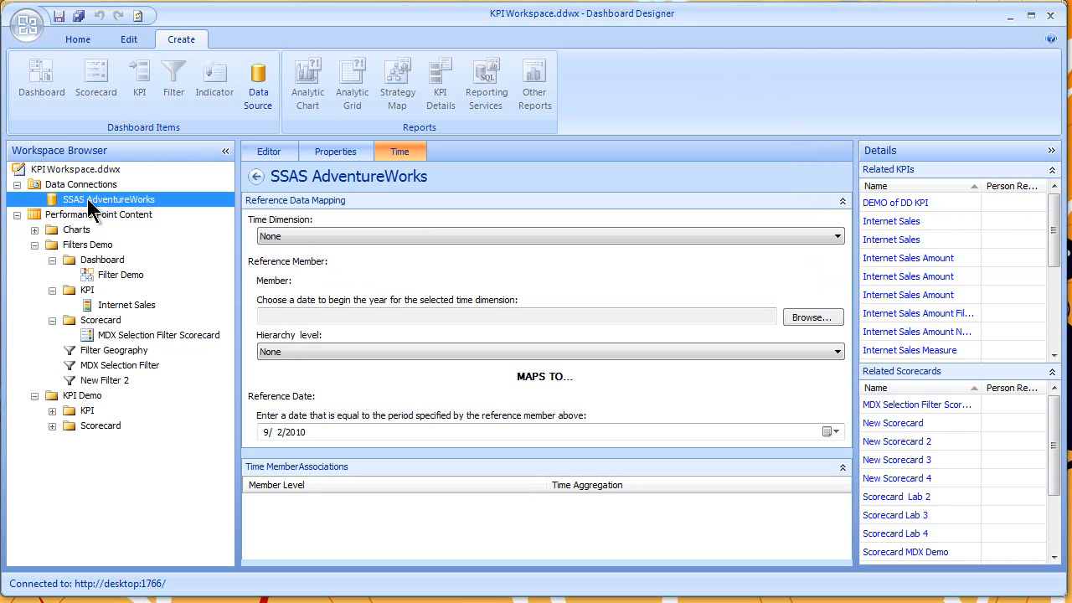
click(282, 144)
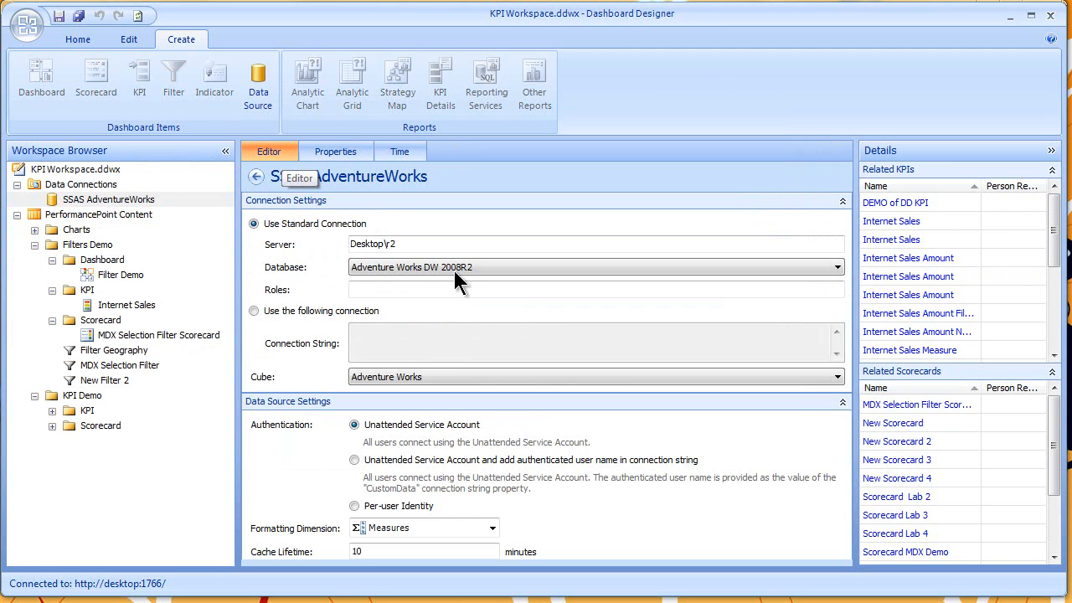
click(400, 154)
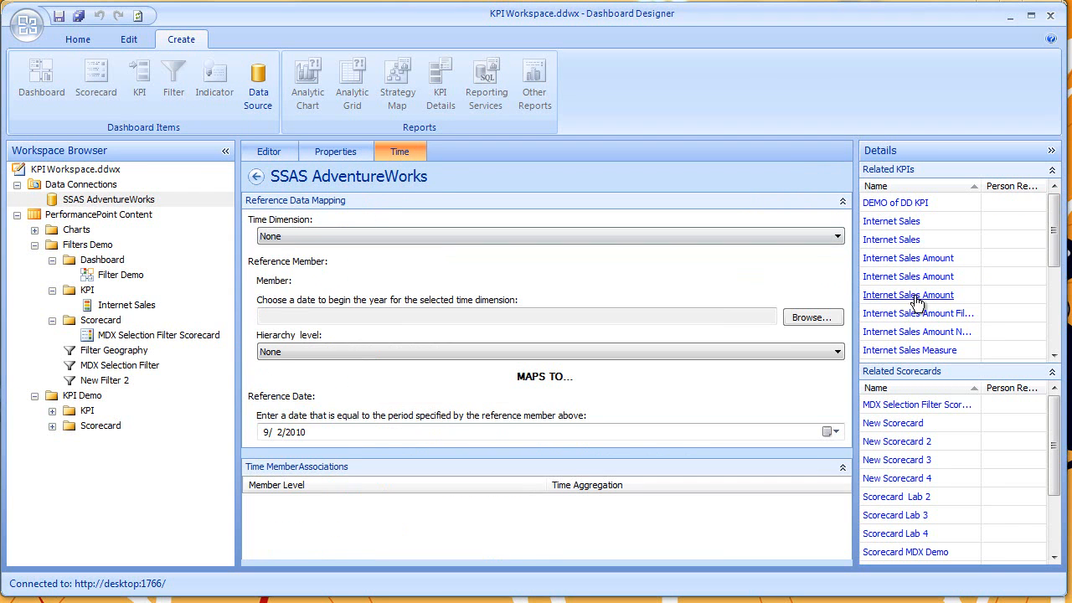
click(837, 236)
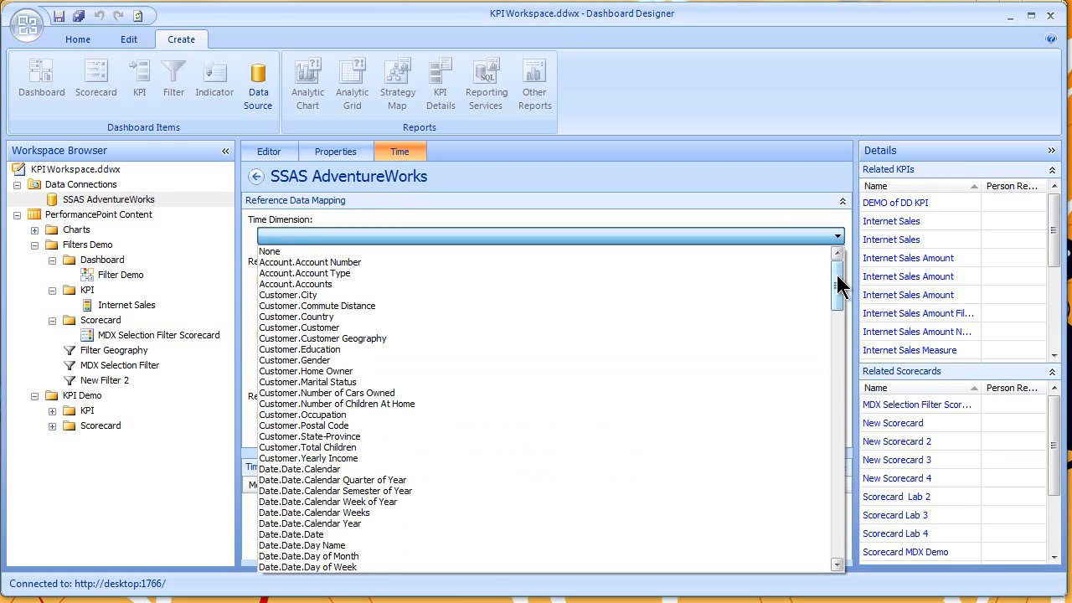
drag(837, 284, 839, 310)
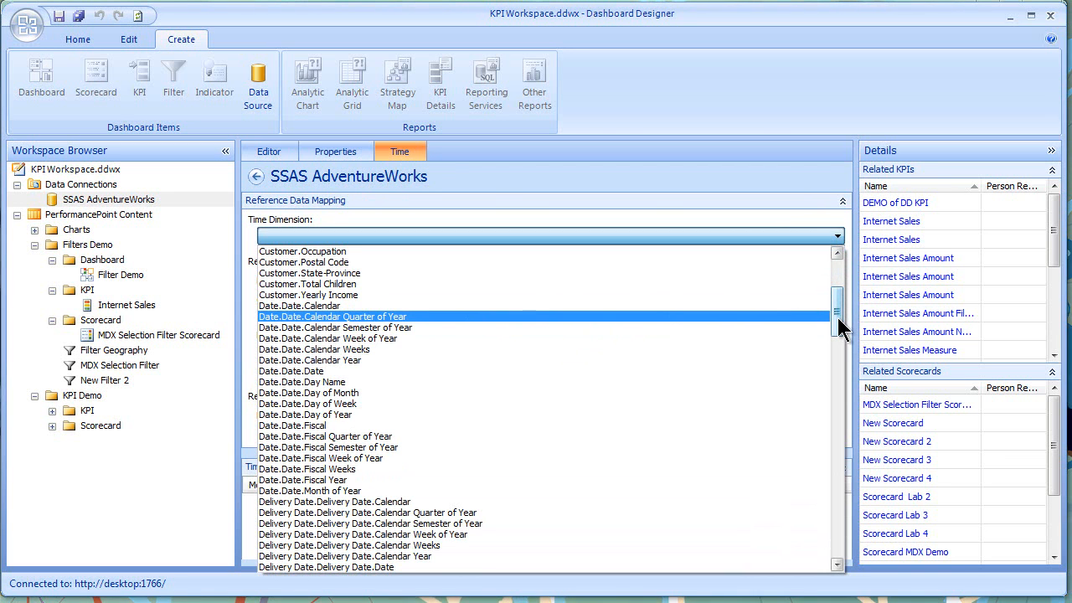
drag(837, 319, 634, 503)
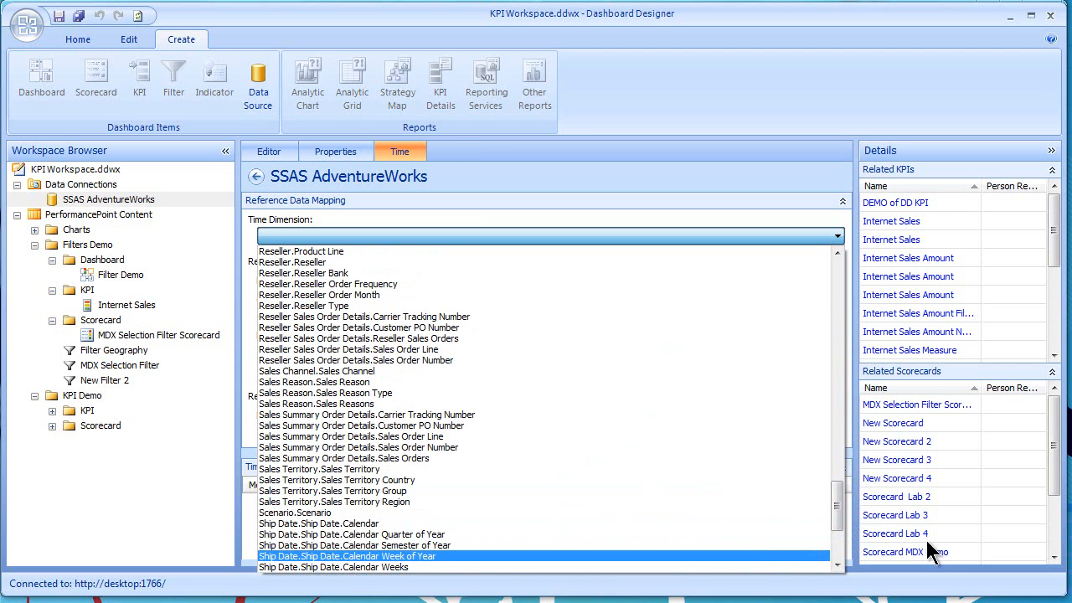
drag(839, 521, 833, 318)
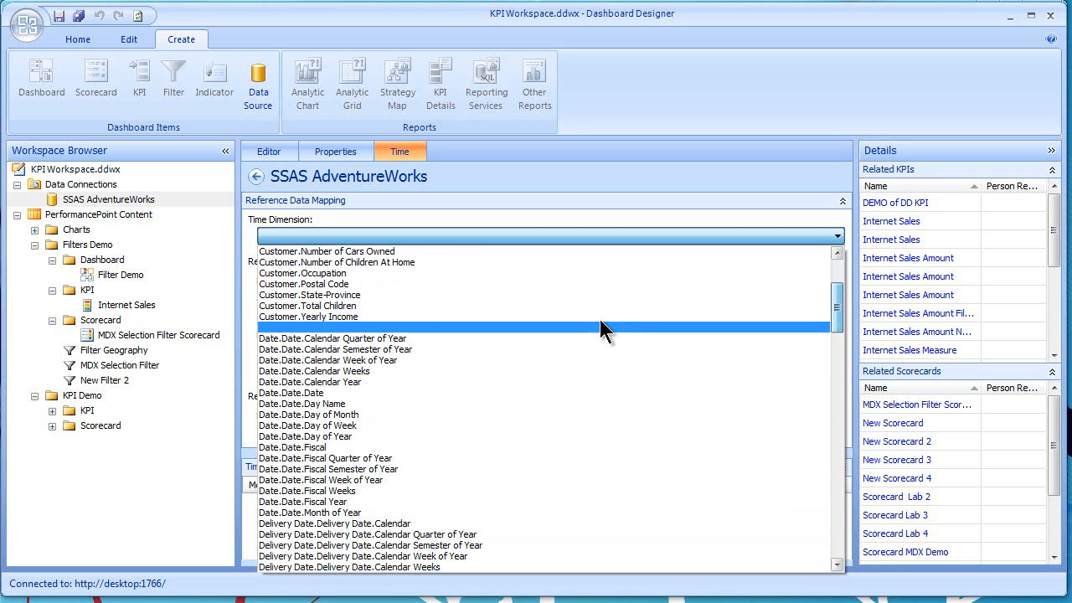
click(537, 327)
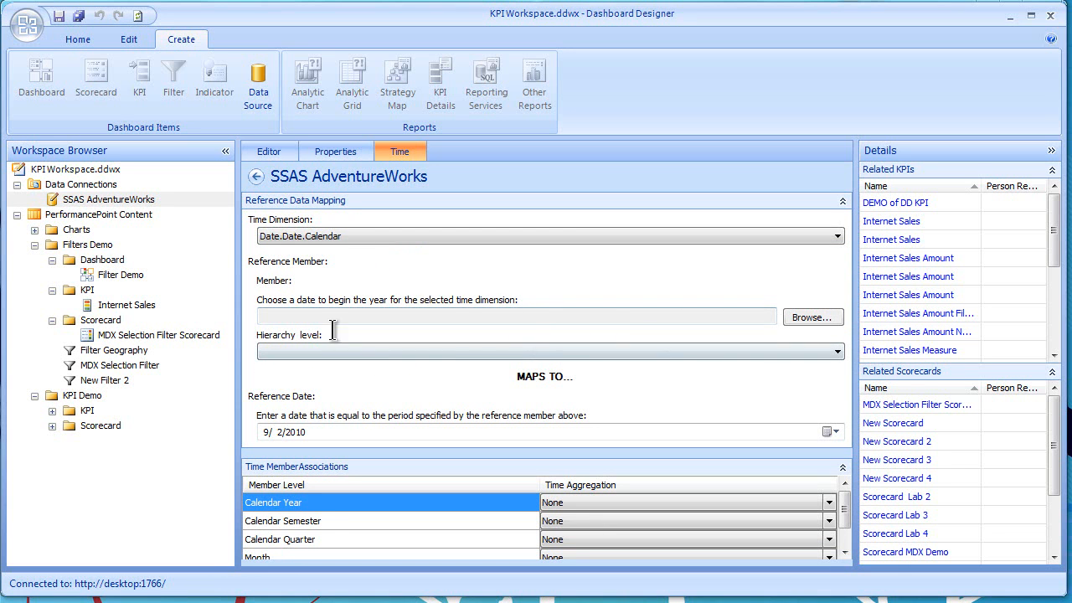
Step: Choose January 1, 2006, under Q1 CY 2006, as the reference member that begins the year
click(812, 319)
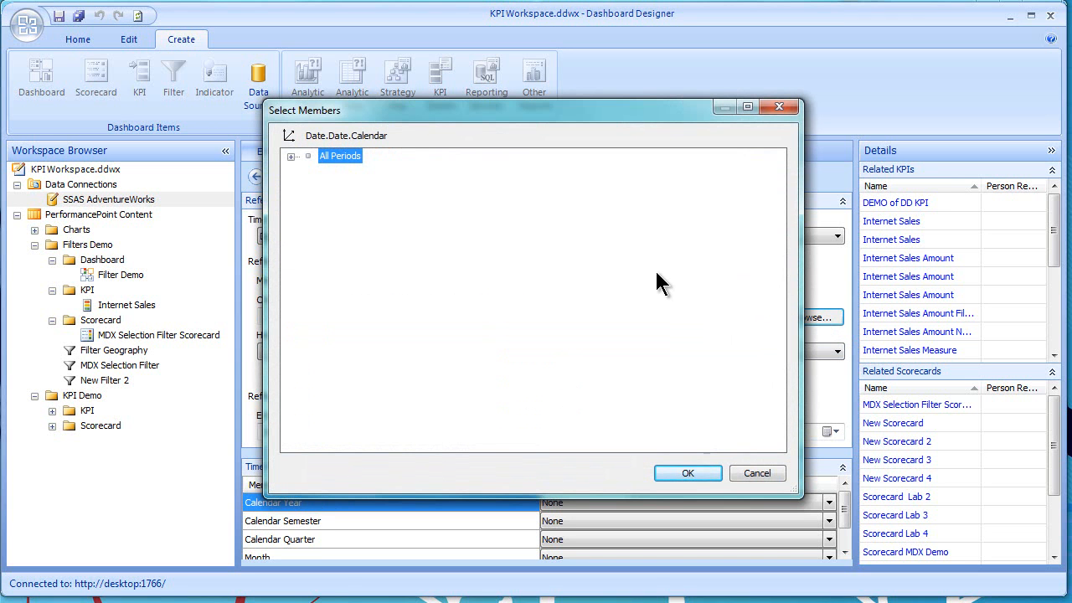
click(291, 156)
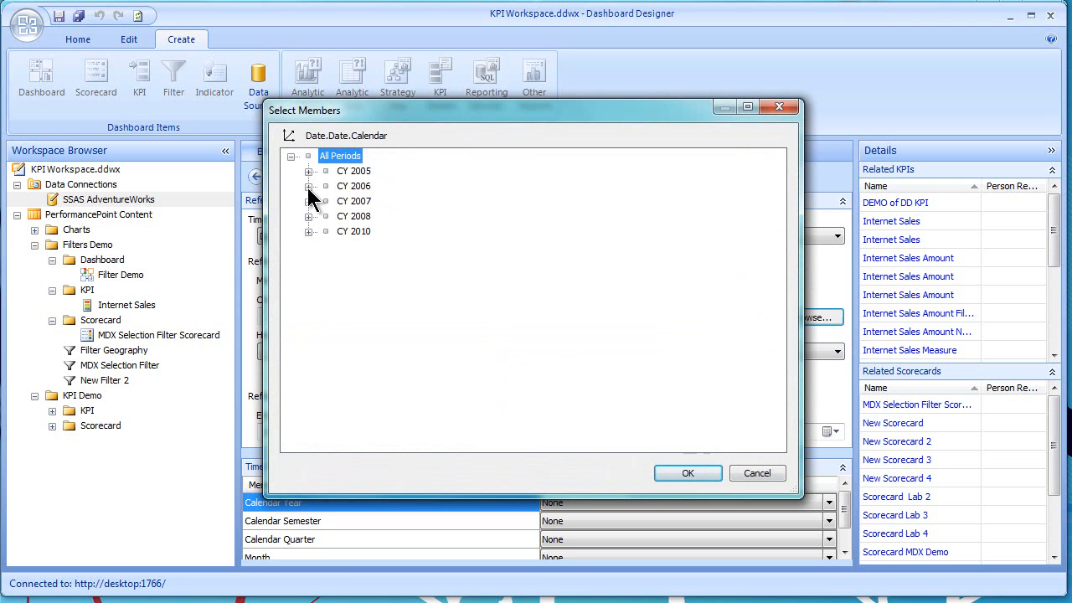
click(308, 187)
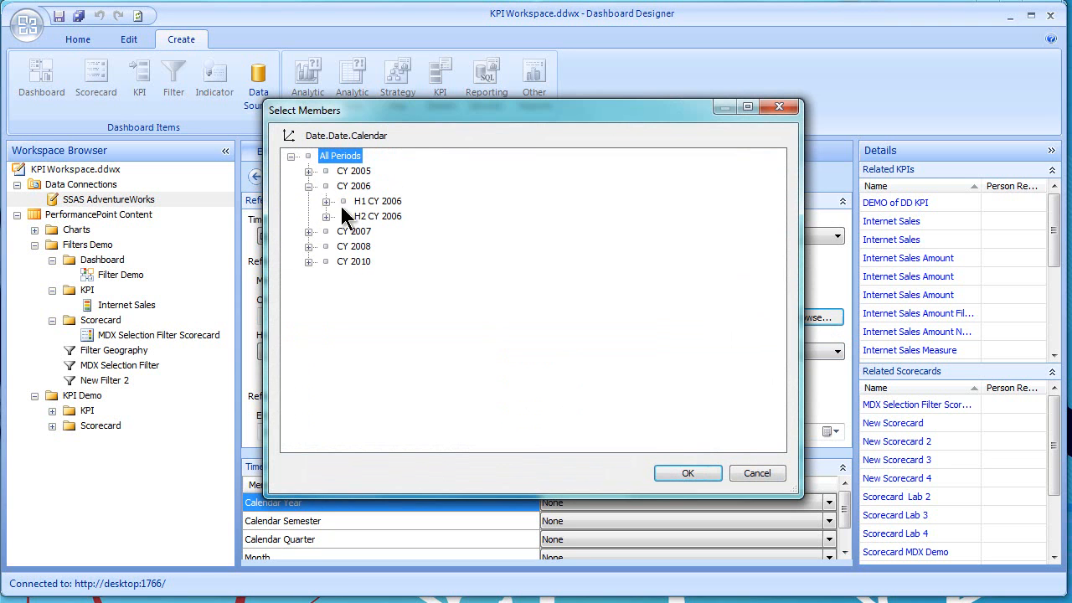
click(326, 202)
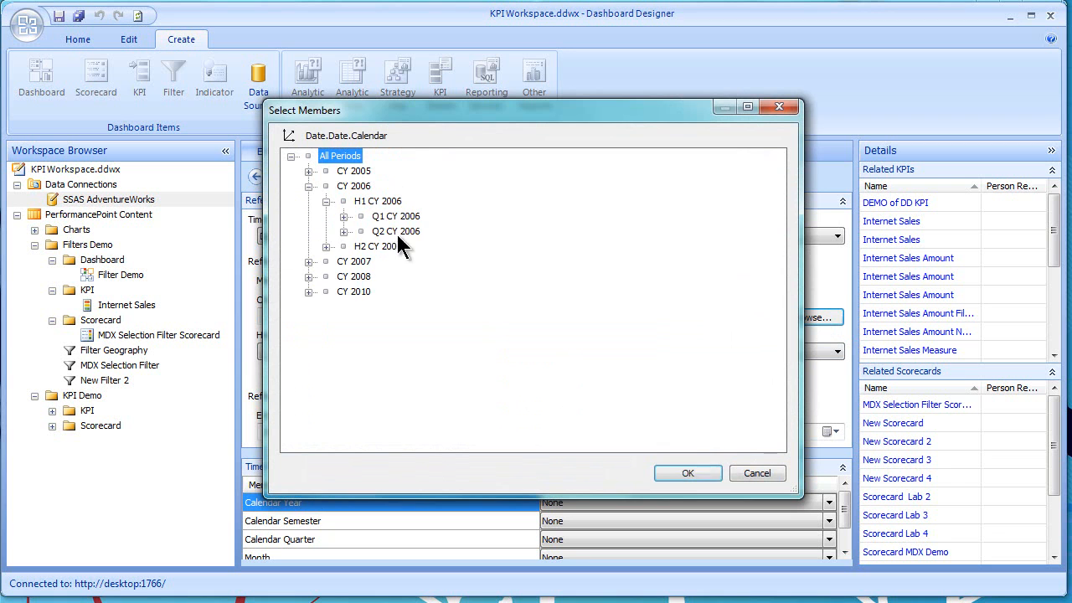
click(344, 217)
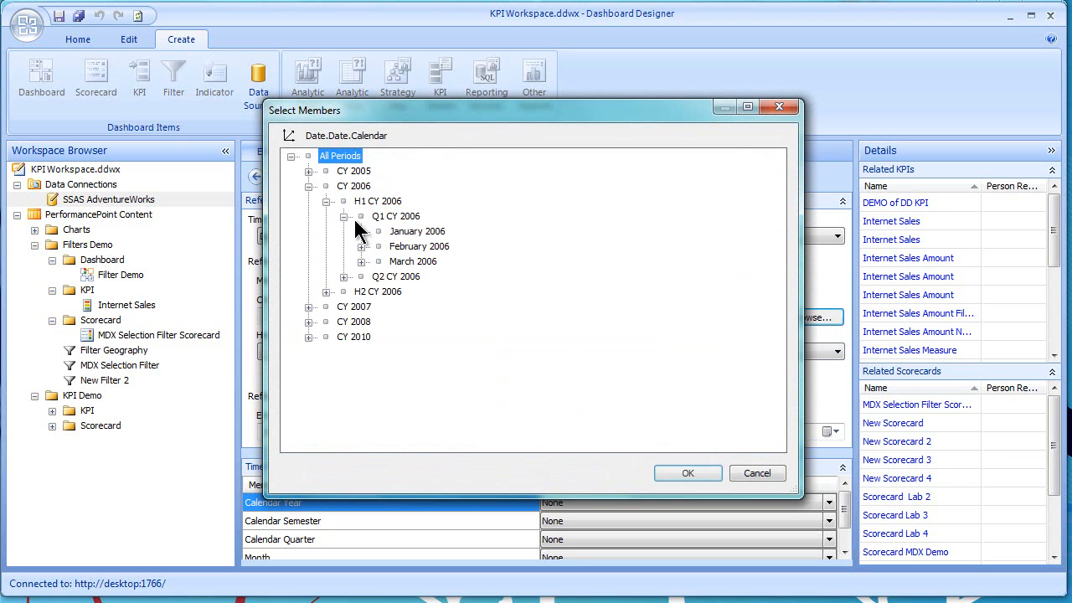
click(361, 232)
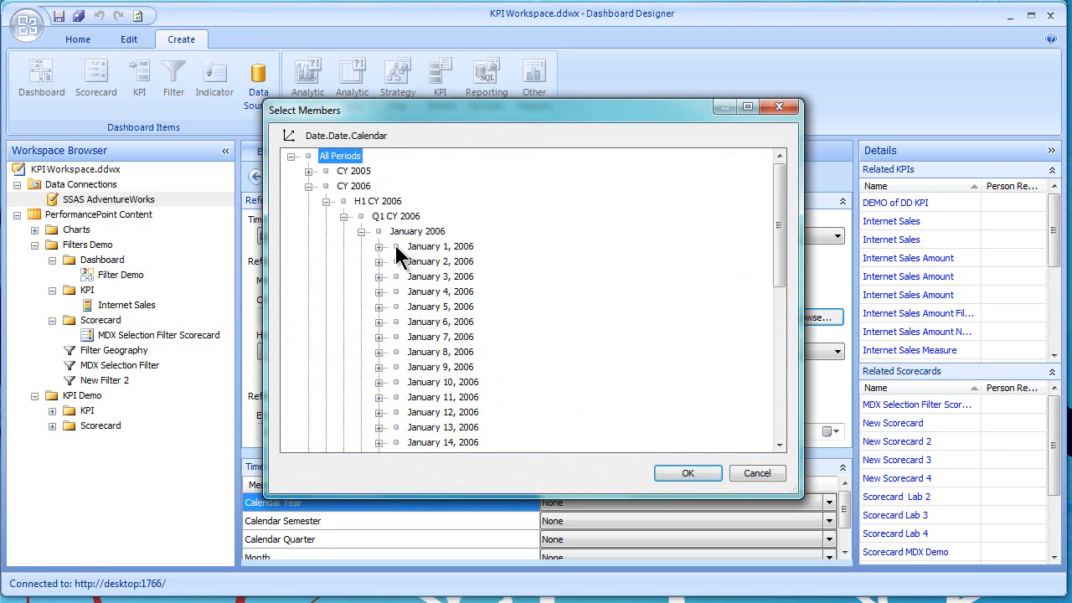
click(428, 246)
click(689, 474)
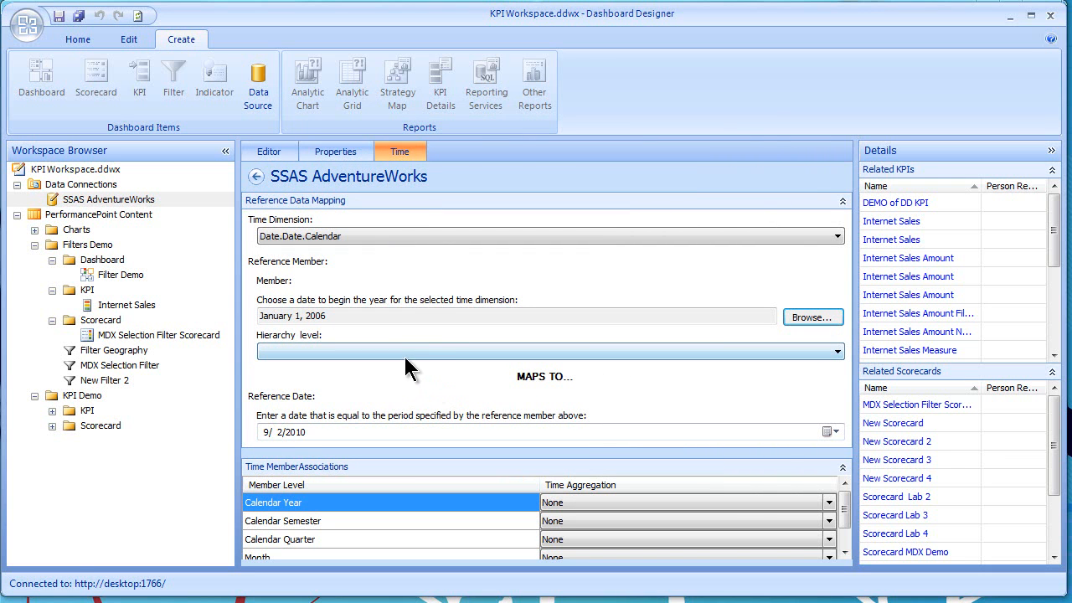
Step: Set the reference member's hierarchy level to Day and map it to the reference date 1/1/2010
click(837, 352)
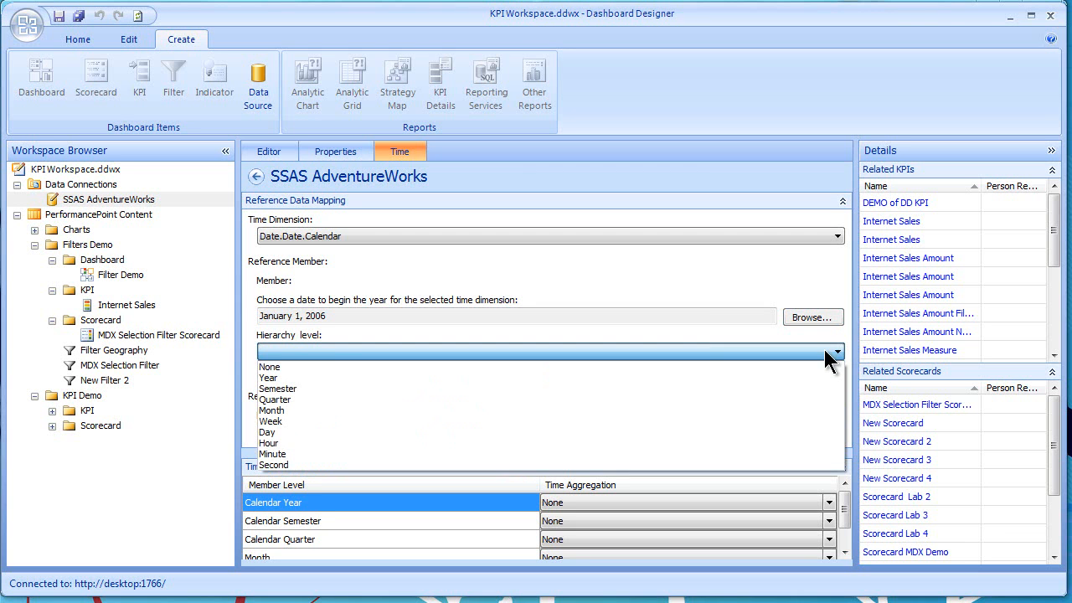
click(756, 432)
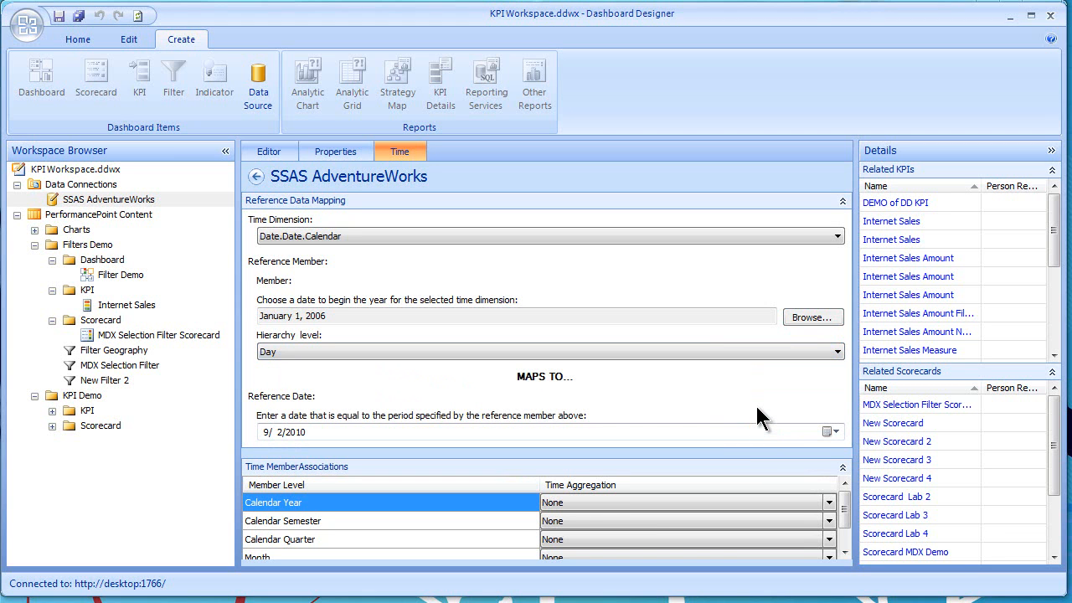
click(838, 351)
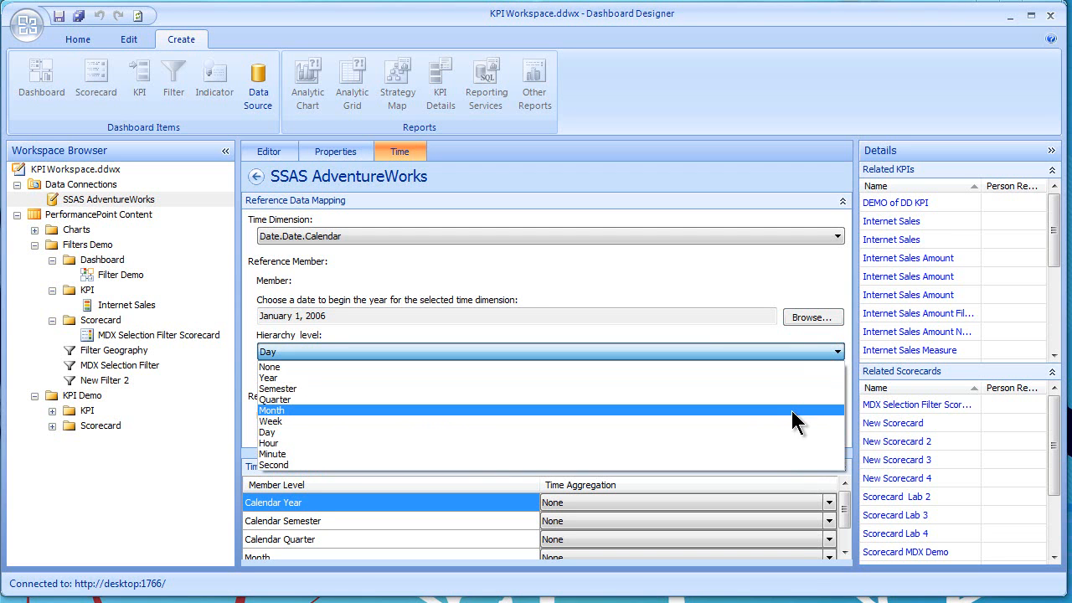
click(744, 432)
click(410, 432)
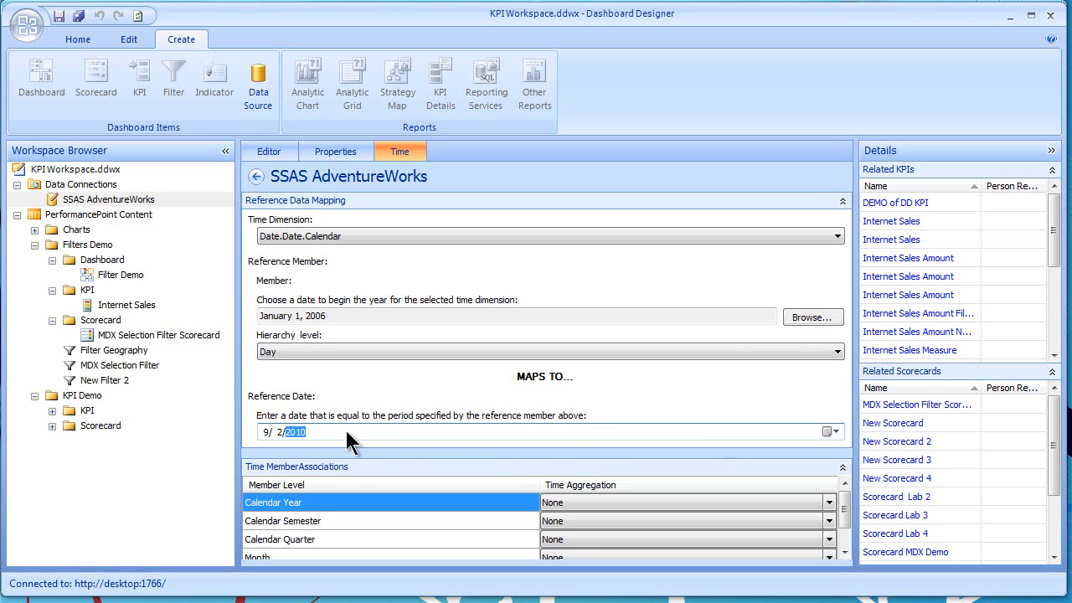
click(360, 314)
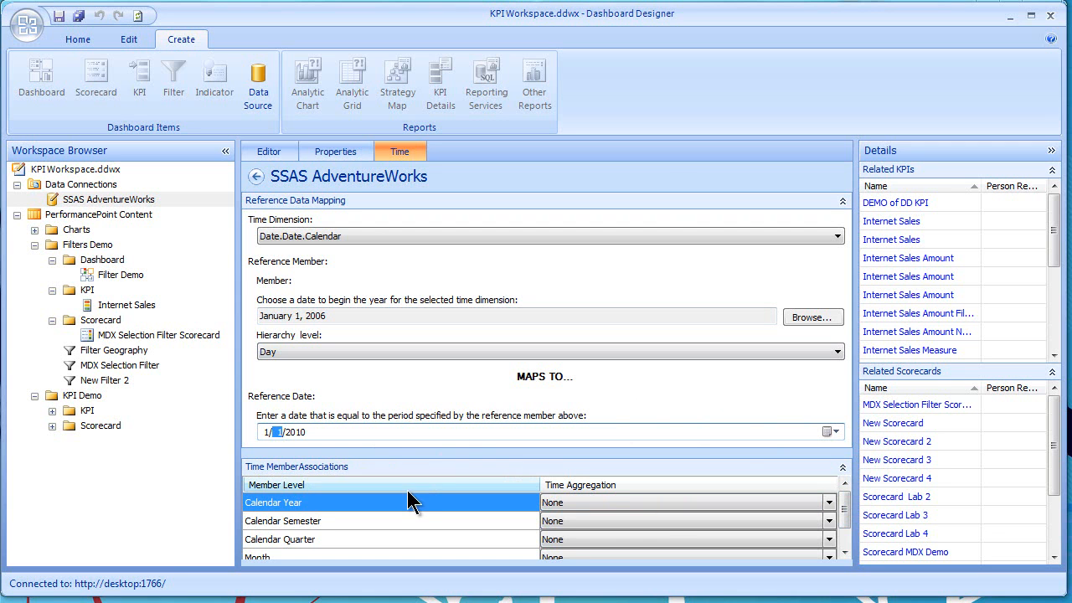
Step: Associate the Calendar Year, Calendar Semester and Calendar Quarter levels with the Year, Semester and Quarter time aggregations
click(829, 503)
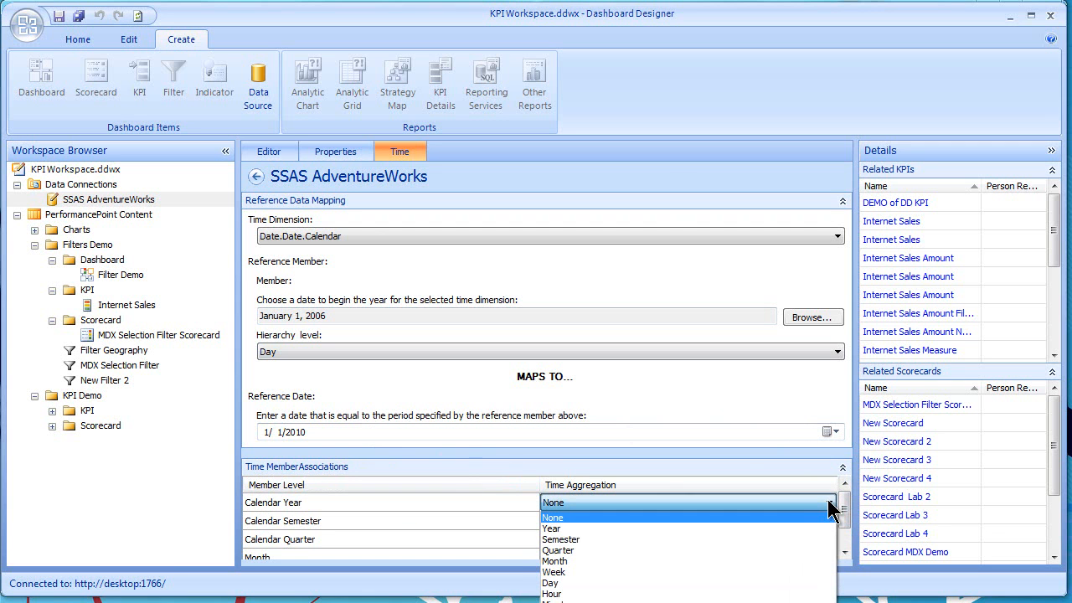
click(794, 528)
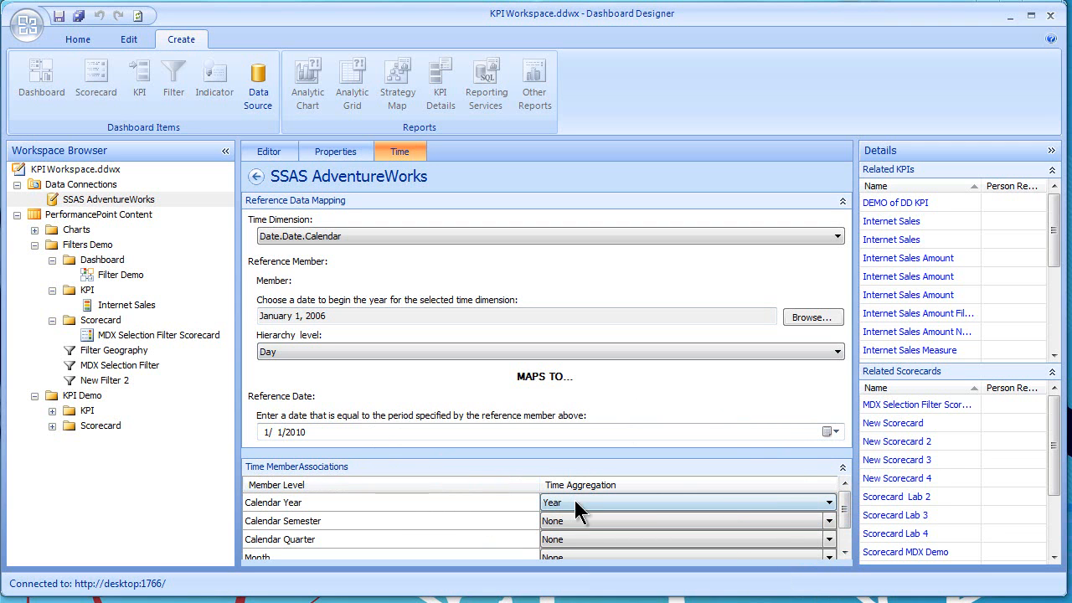
click(521, 521)
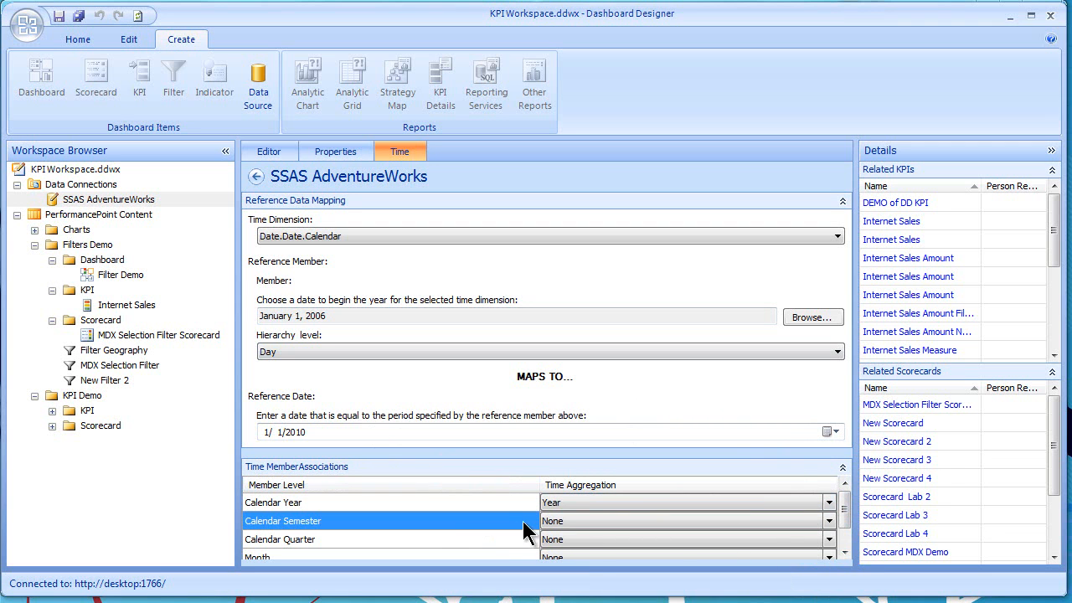
click(830, 521)
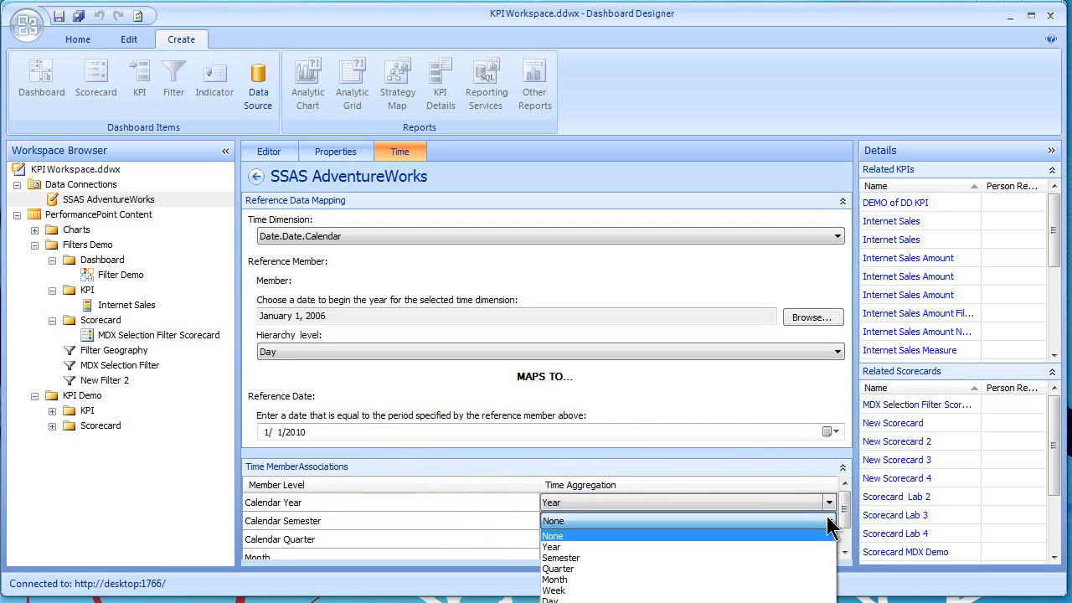
click(758, 558)
click(490, 536)
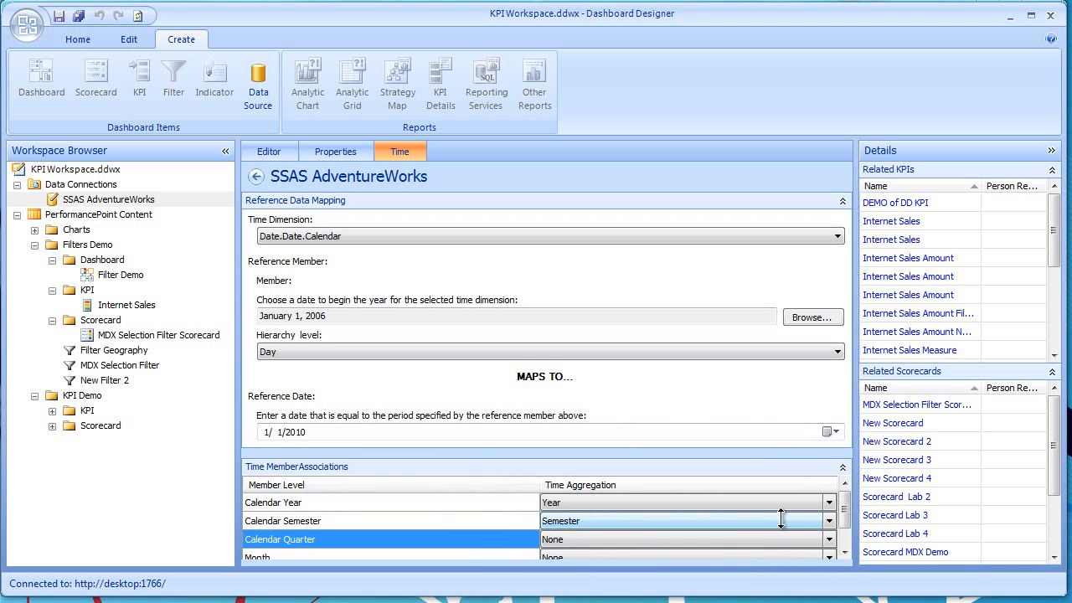
click(829, 541)
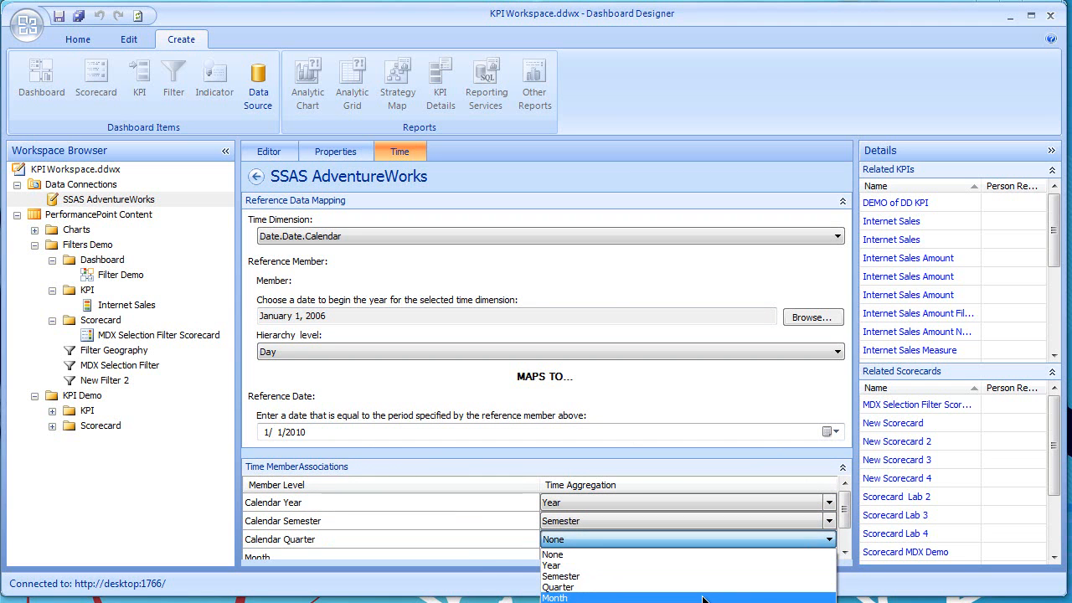
click(722, 578)
Step: Set the time aggregation to Month for the Month level and Day for the Date level, and save the data source
drag(846, 506, 845, 530)
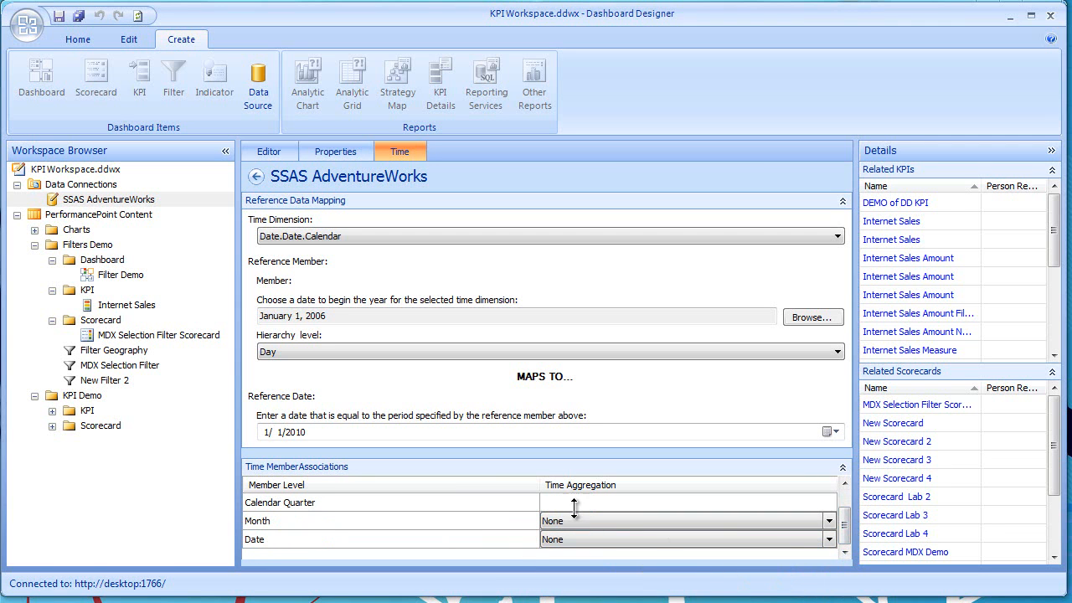
click(517, 521)
click(827, 521)
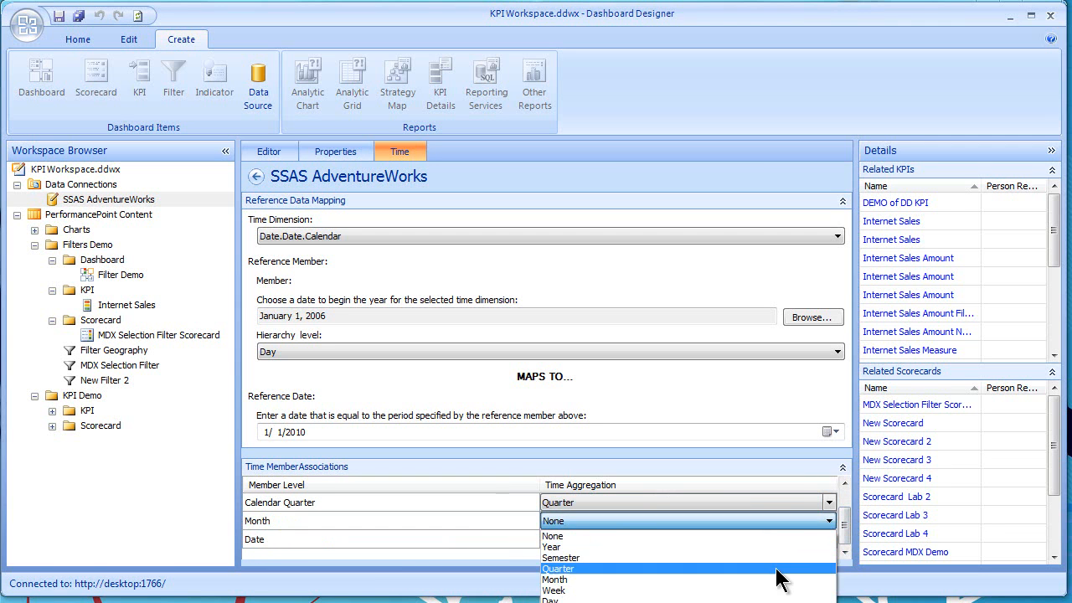
click(737, 580)
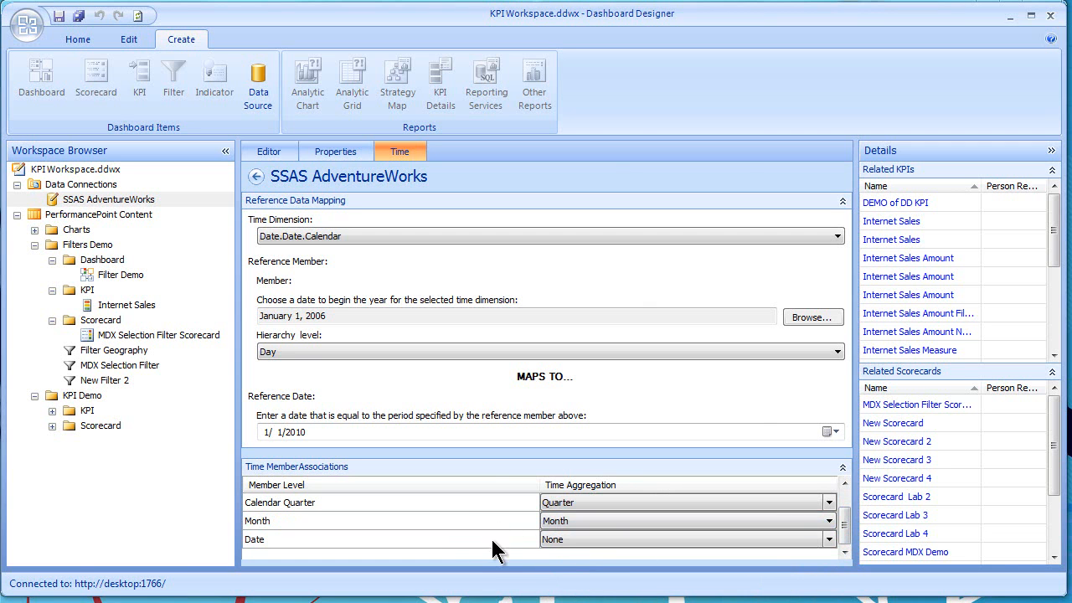
click(494, 539)
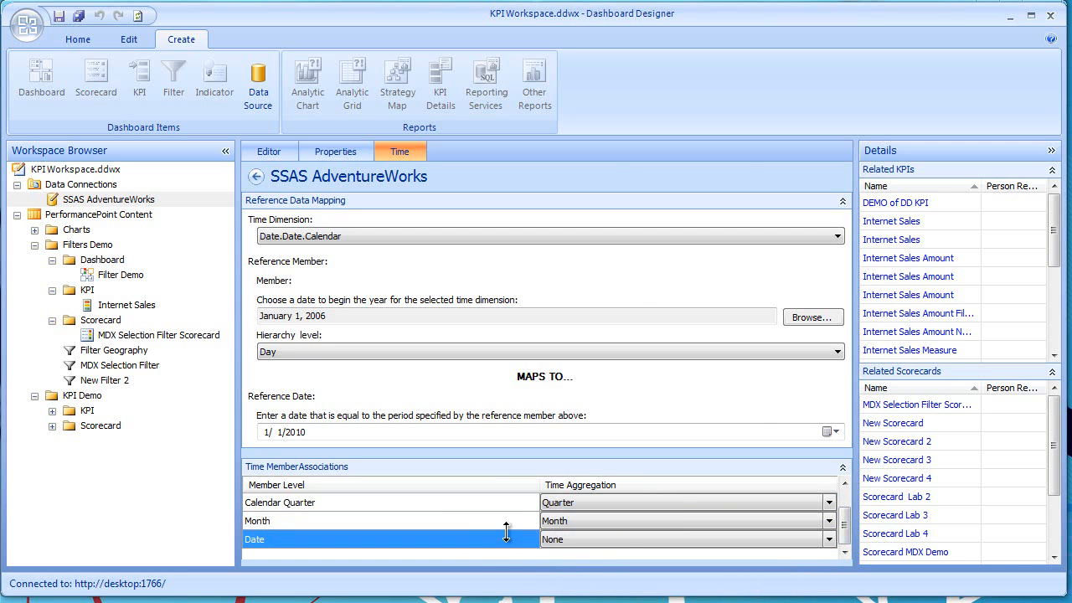
click(830, 538)
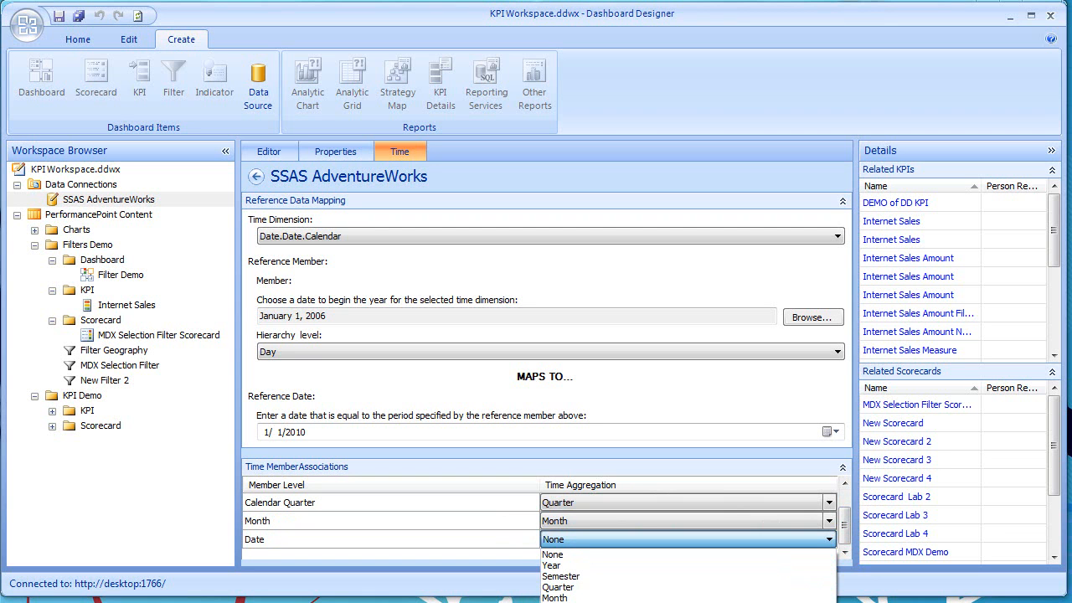
click(687, 602)
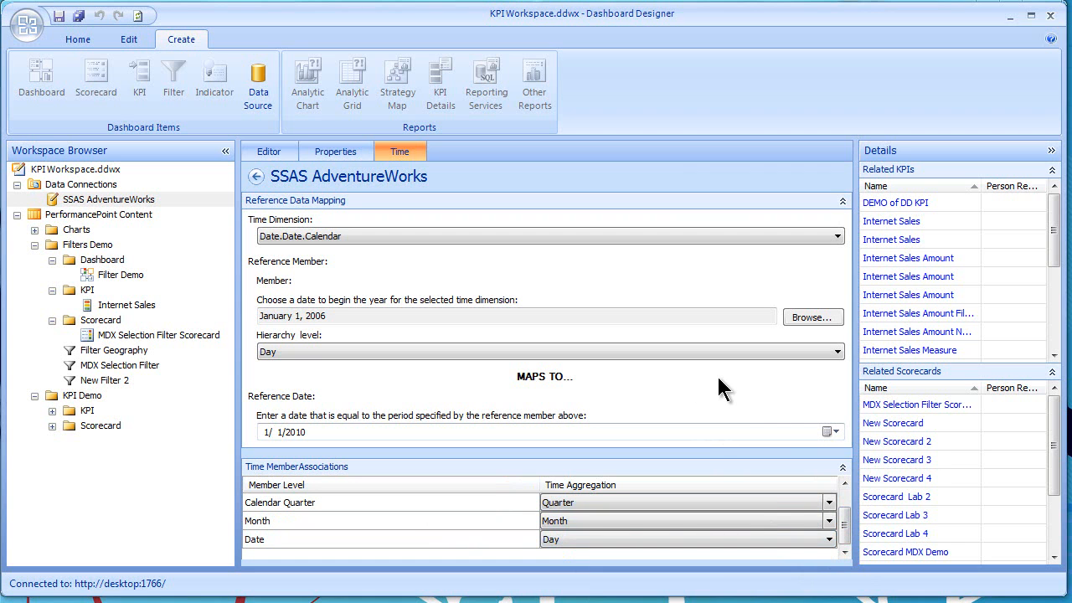
click(60, 16)
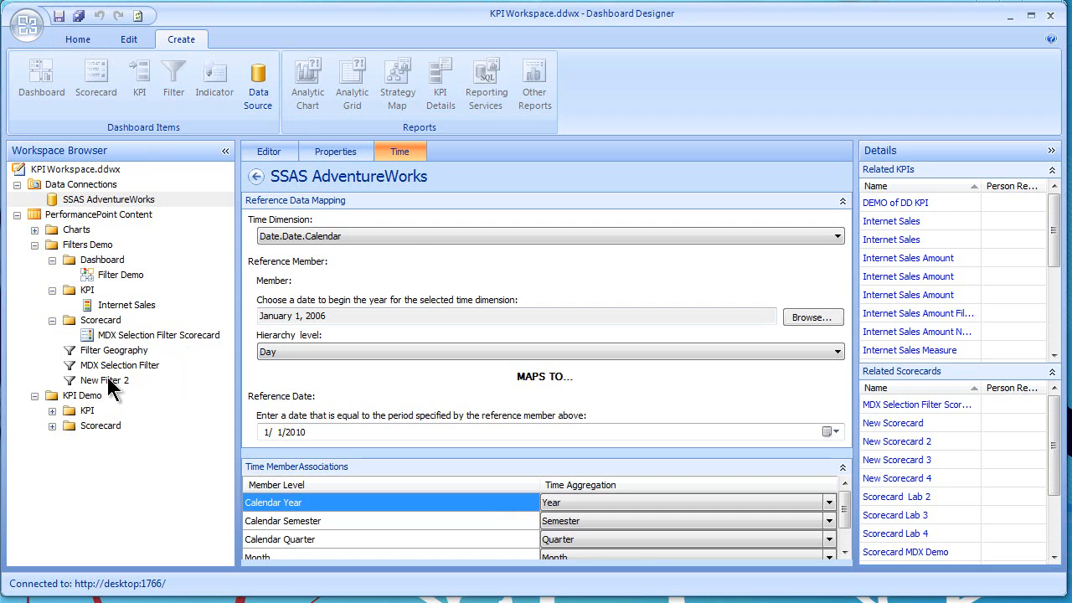
Step: Rename the New Filter 2 filter as Time Intelligence
click(107, 381)
click(331, 152)
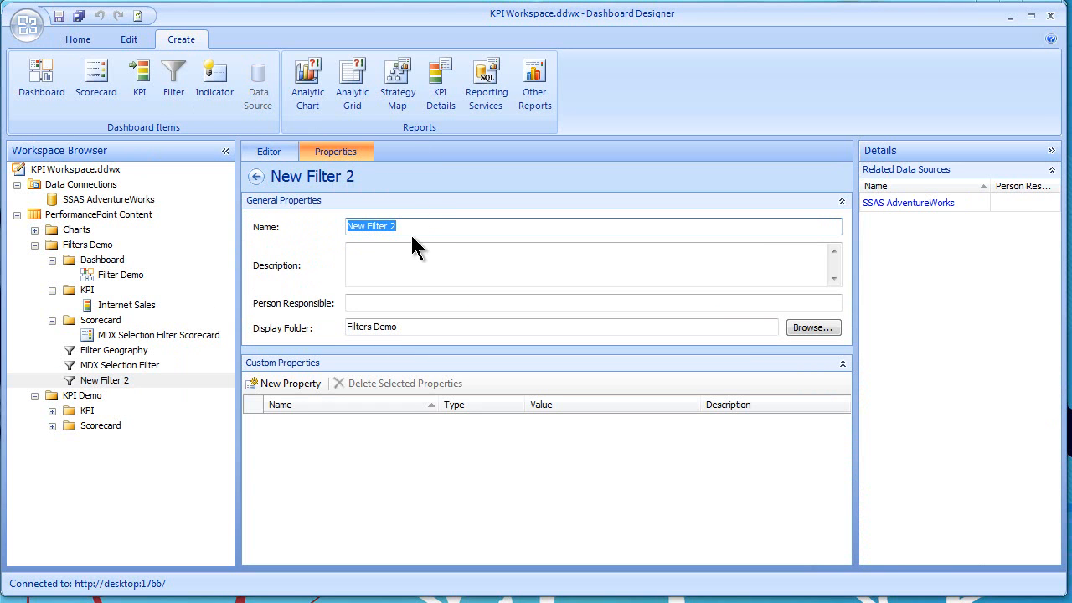
text(Time Intelligence)
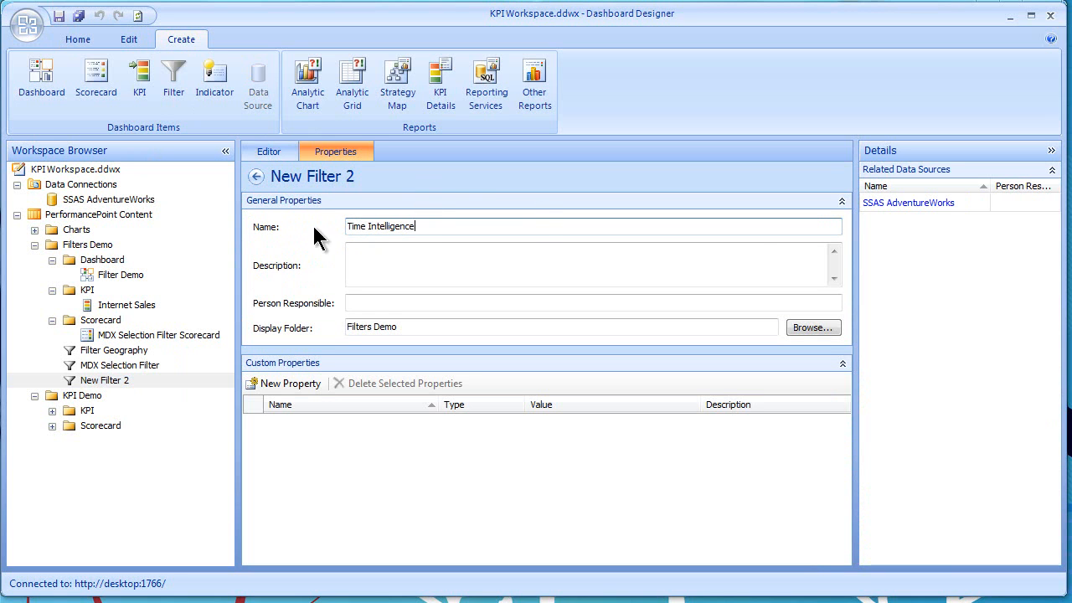
Step: Open the Time Intelligence filter for editing and preview the members behind its Last Month and Year to date formulas
click(273, 149)
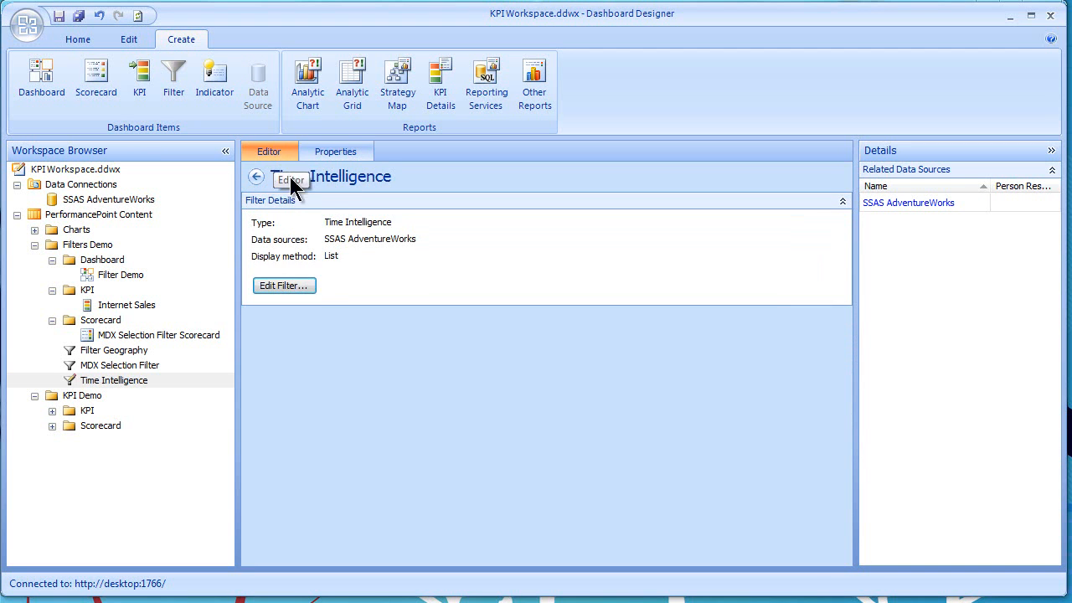
click(284, 284)
click(640, 470)
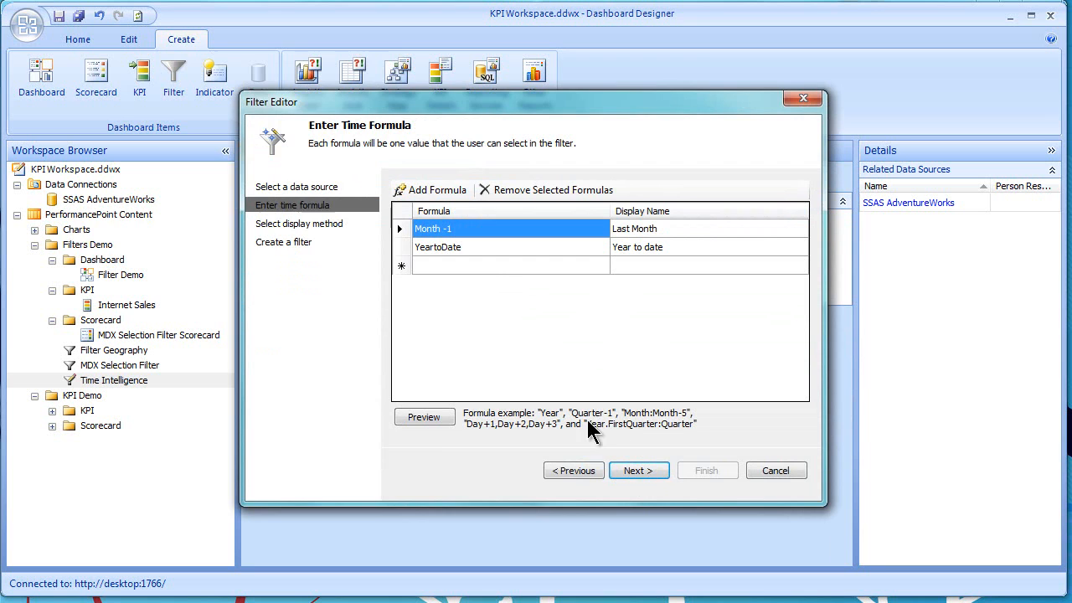
click(421, 419)
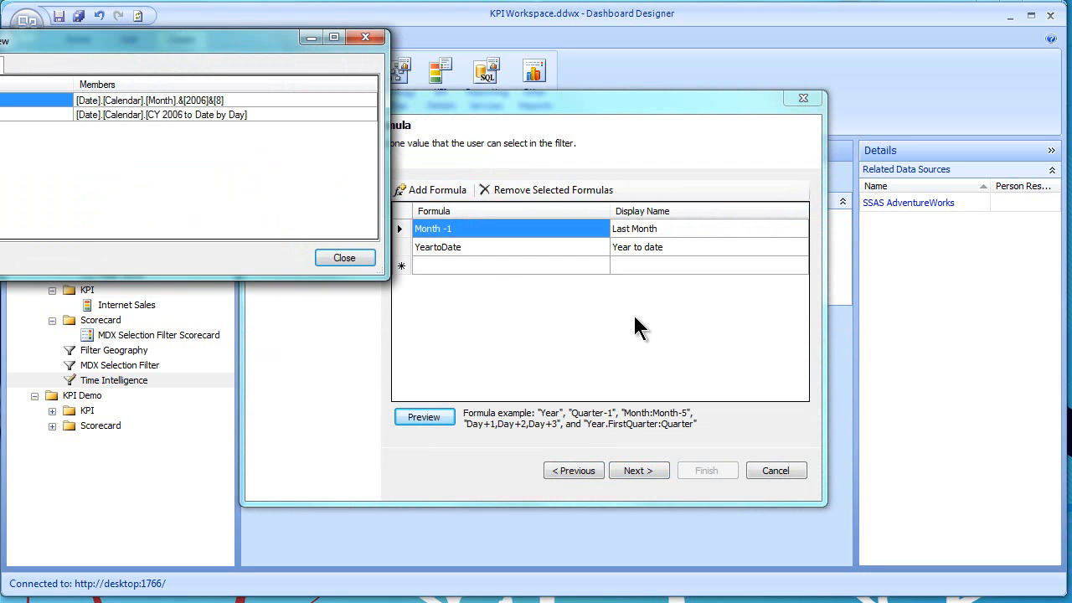
click(284, 100)
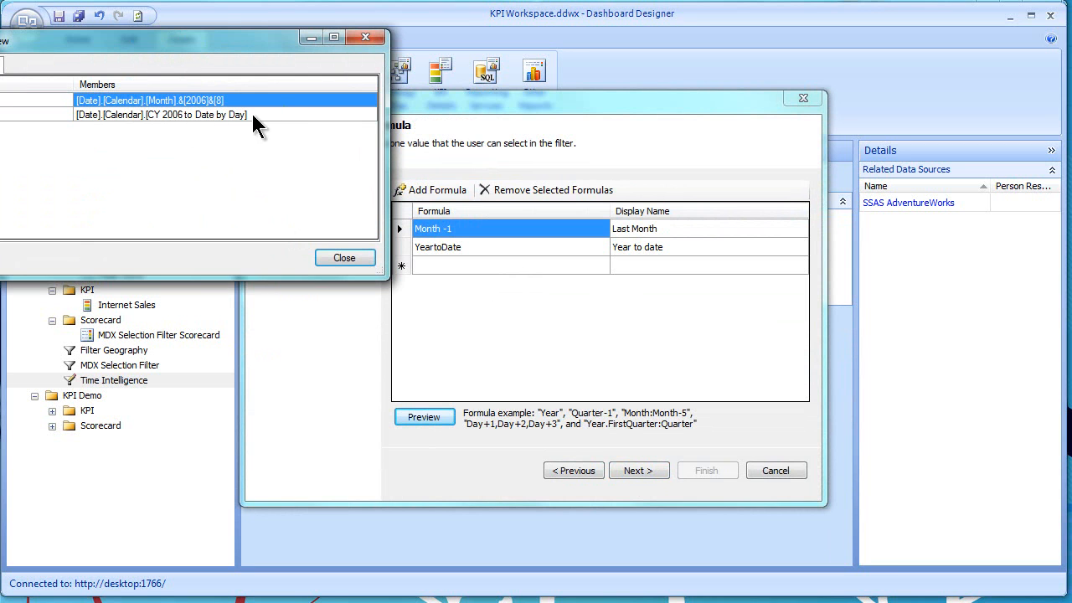
click(344, 258)
Step: Keep the existing time formulas and display method, and finish editing the Time Intelligence filter
click(459, 266)
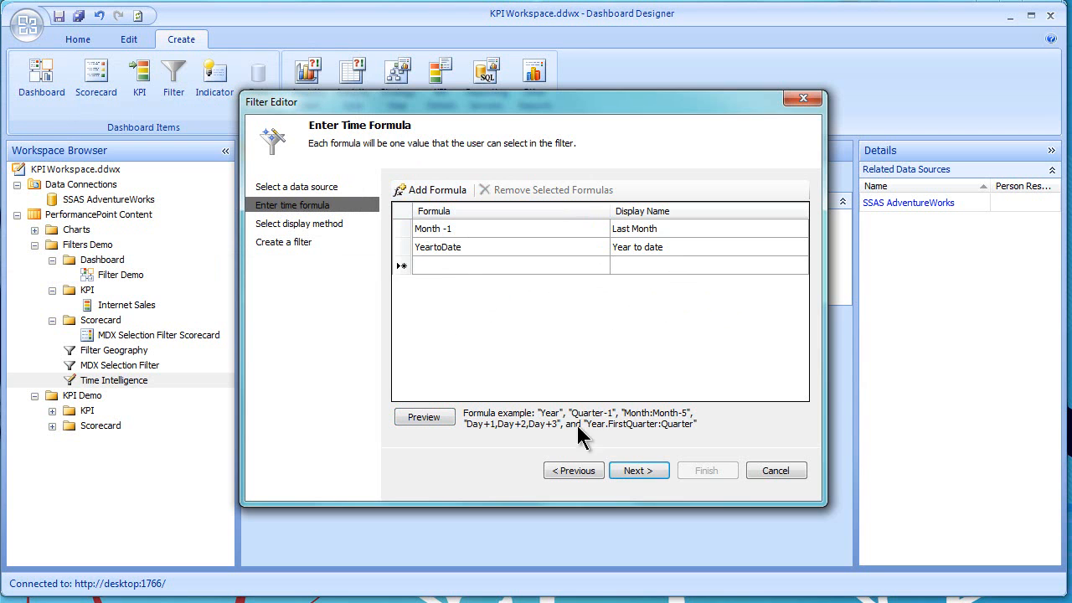
click(637, 471)
click(691, 471)
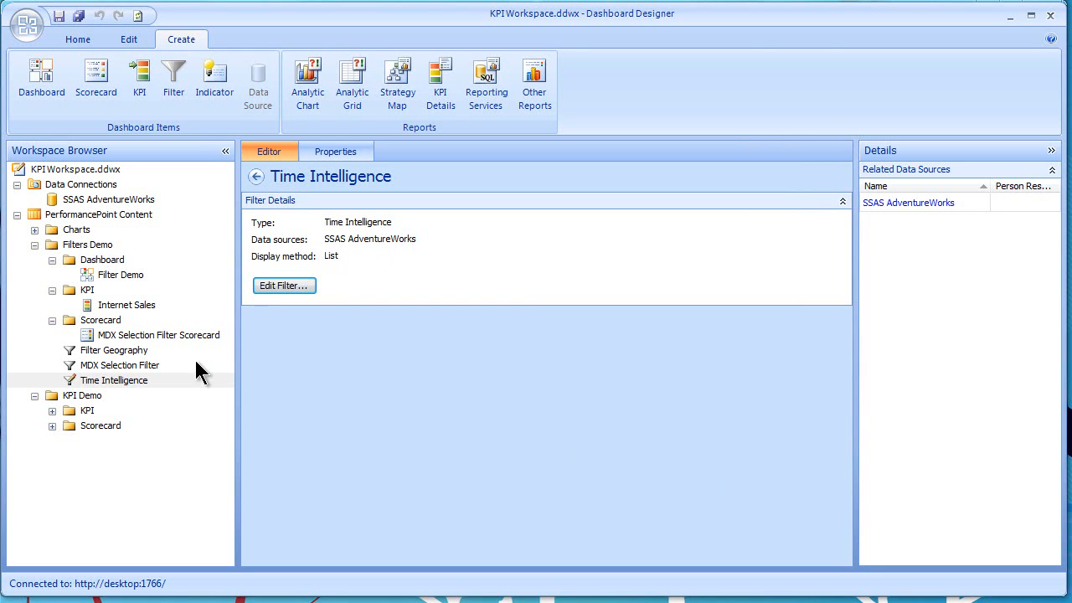
click(130, 379)
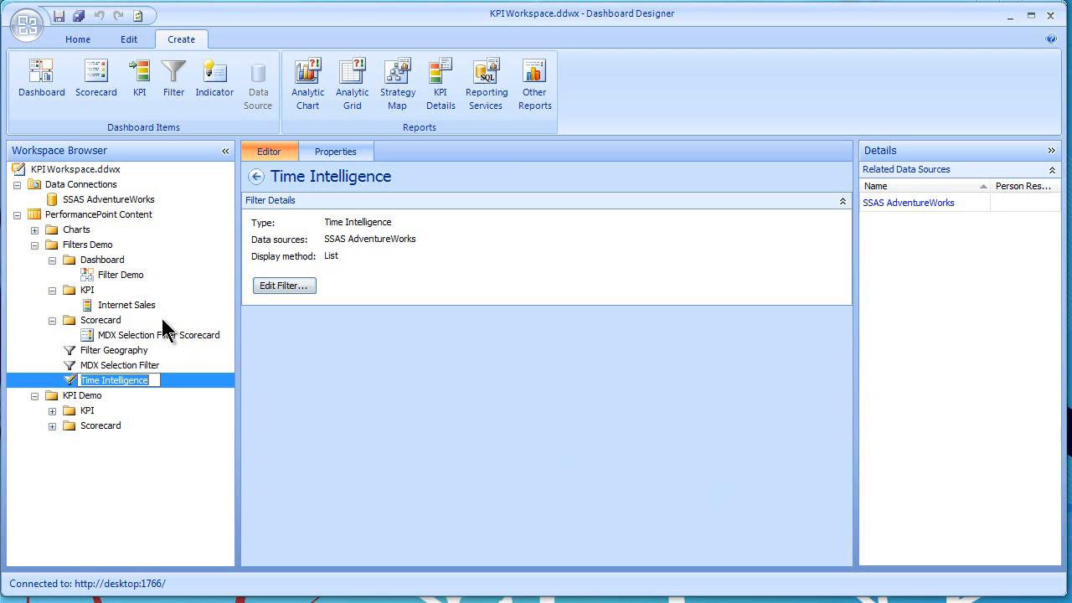
Step: On the Filter Demo dashboard, replace the Filter Geography filter in the Right Column zone with the Time Intelligence filter
click(123, 274)
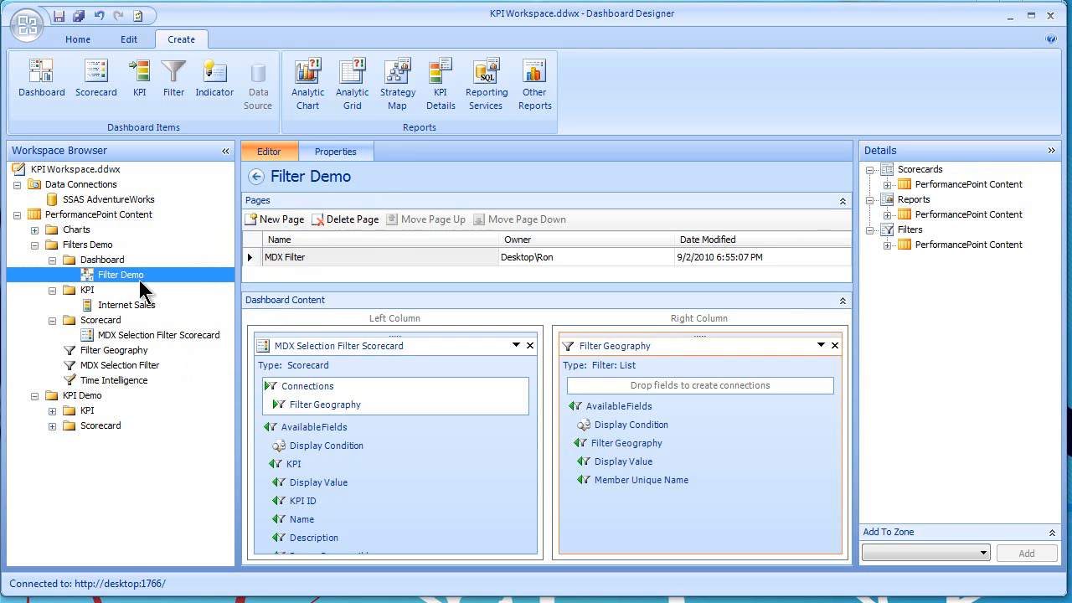
click(834, 345)
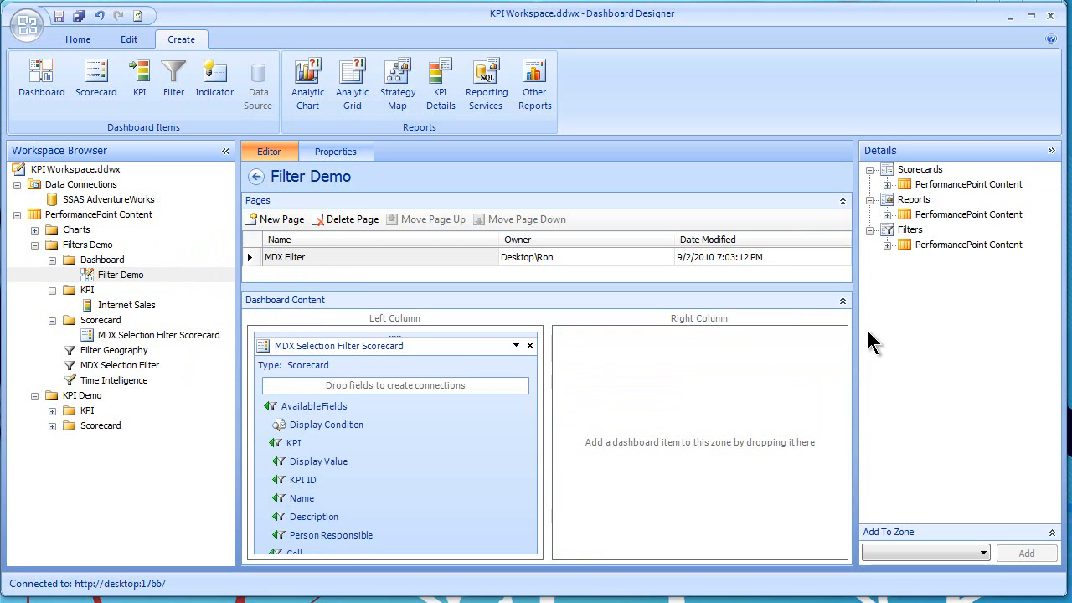
click(887, 244)
click(905, 260)
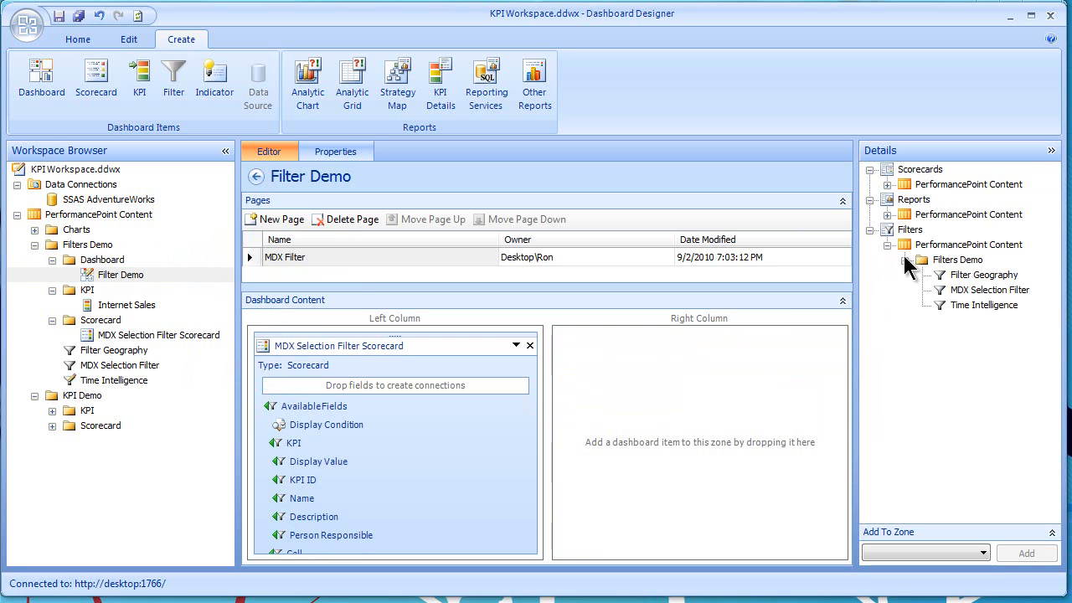
click(940, 305)
drag(939, 300, 771, 385)
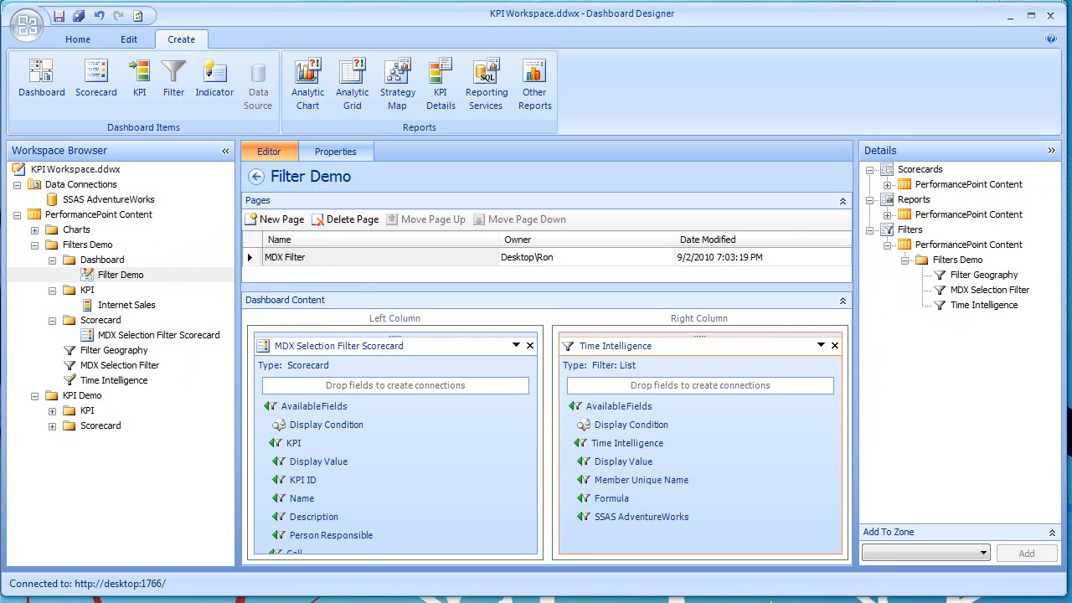
Step: Connect the Time Intelligence filter to the Column axis of the MDX Selection Filter Scorecard, with Member Unique Name as the source value
drag(620, 444, 398, 390)
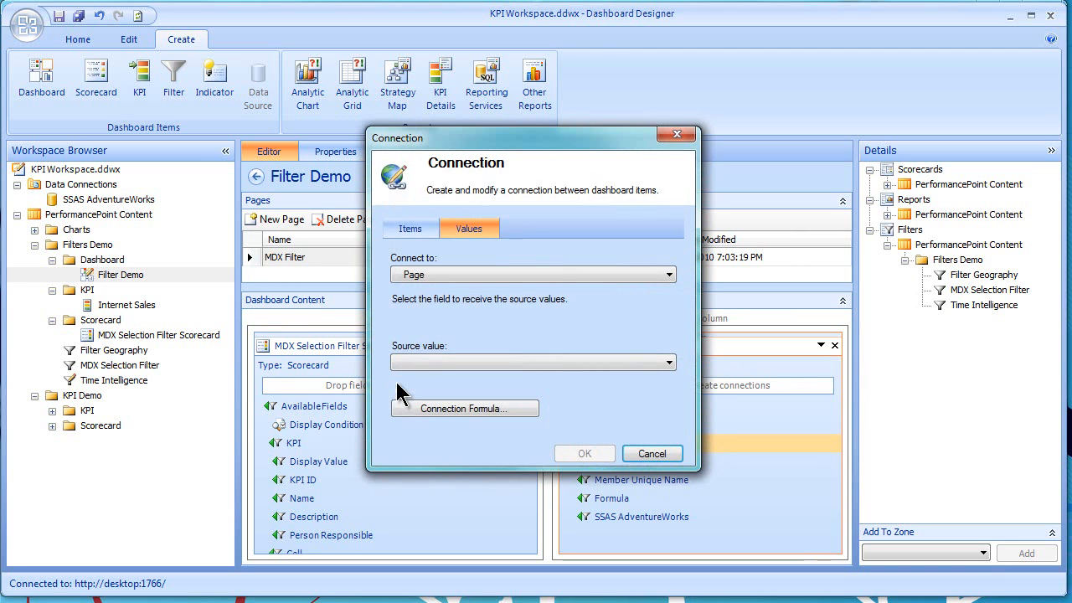
click(670, 276)
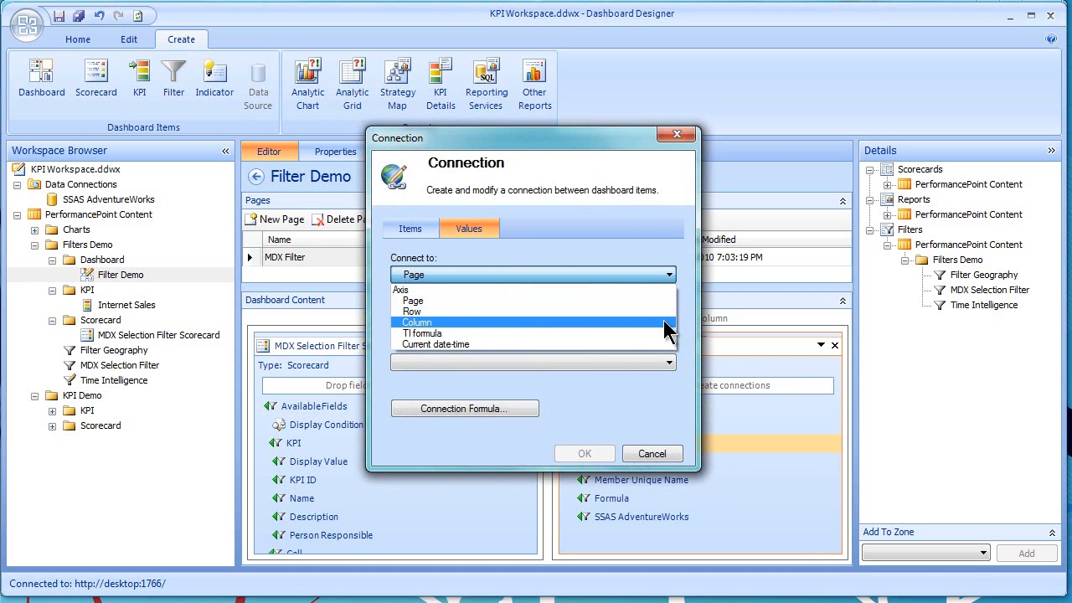
click(668, 322)
click(670, 275)
click(659, 333)
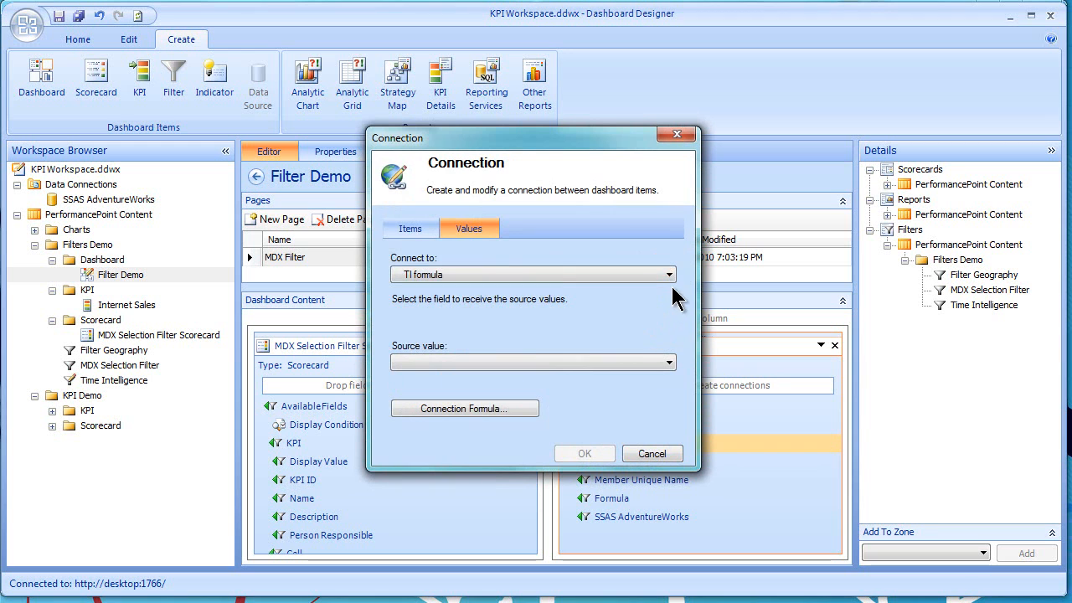
click(672, 274)
click(650, 325)
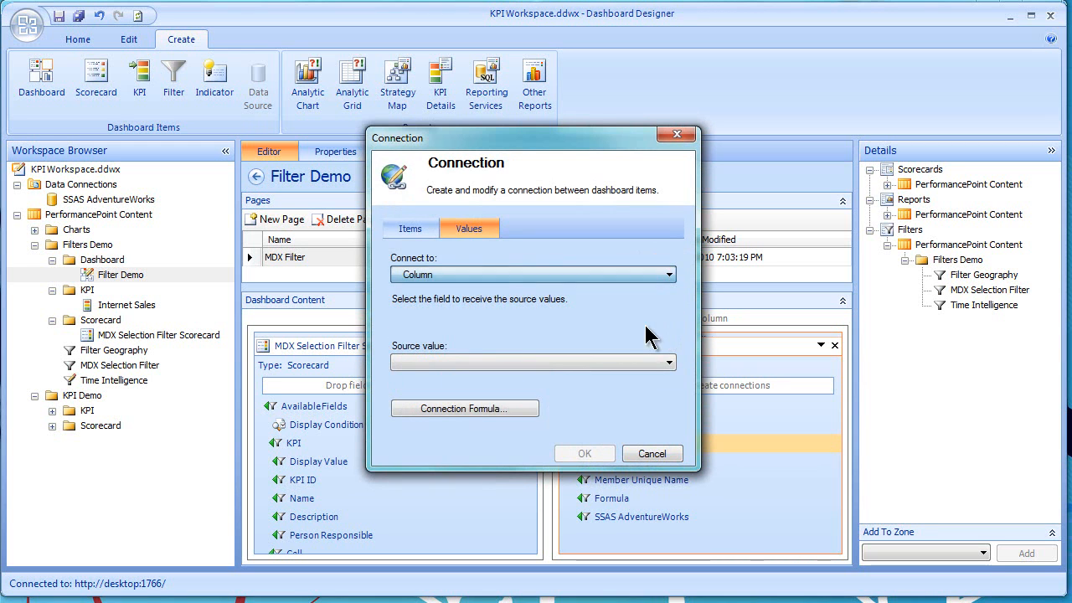
click(669, 362)
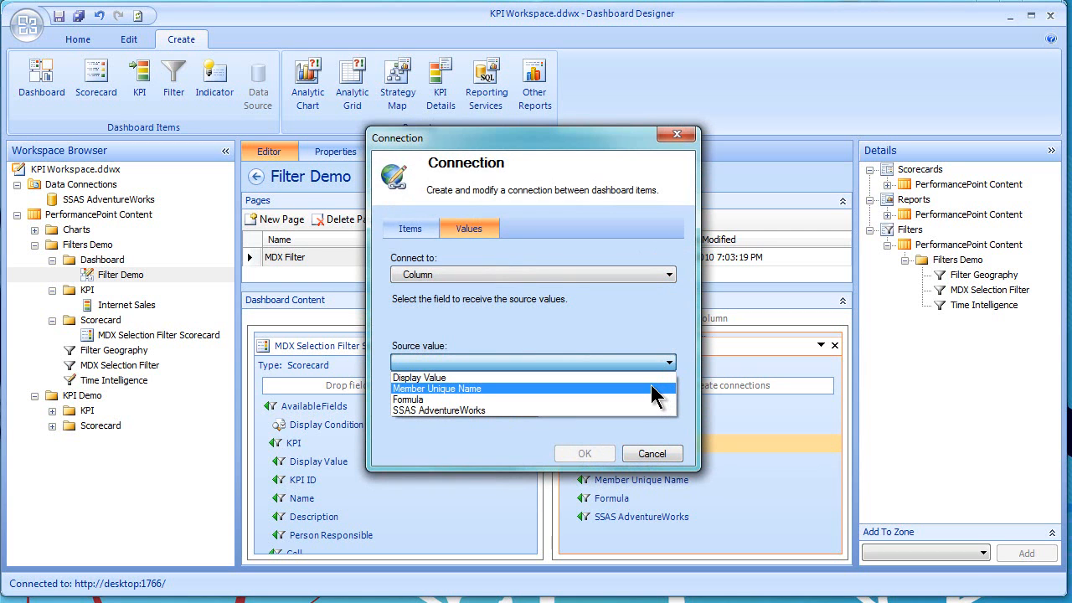
click(650, 388)
click(586, 455)
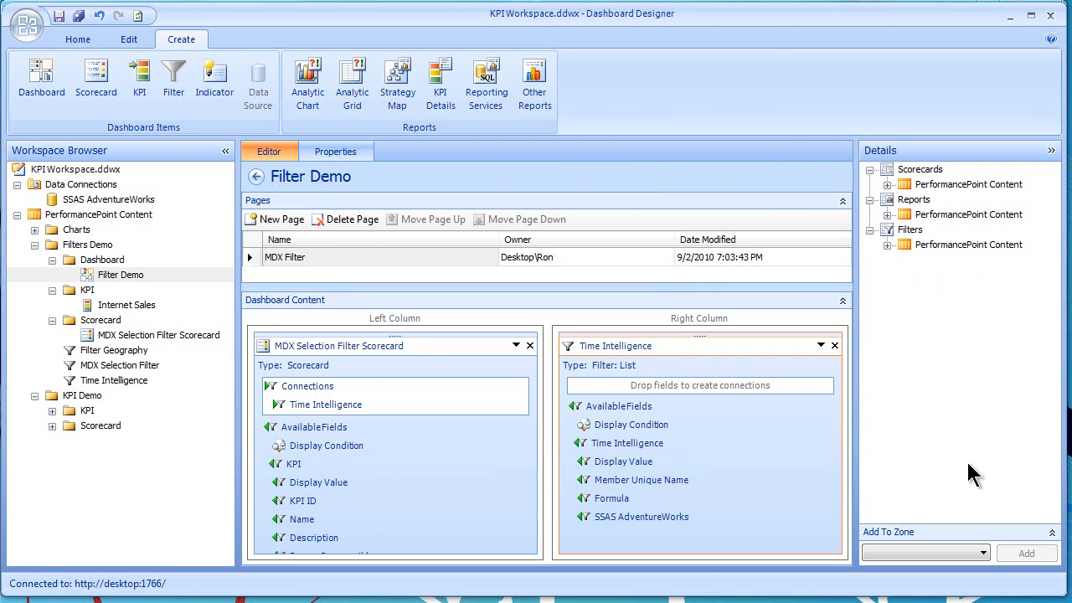
Step: Deploy the Filter Demo dashboard to SharePoint and set its Time Intelligence filter to Last Month in the browser
click(96, 272)
right_click(97, 272)
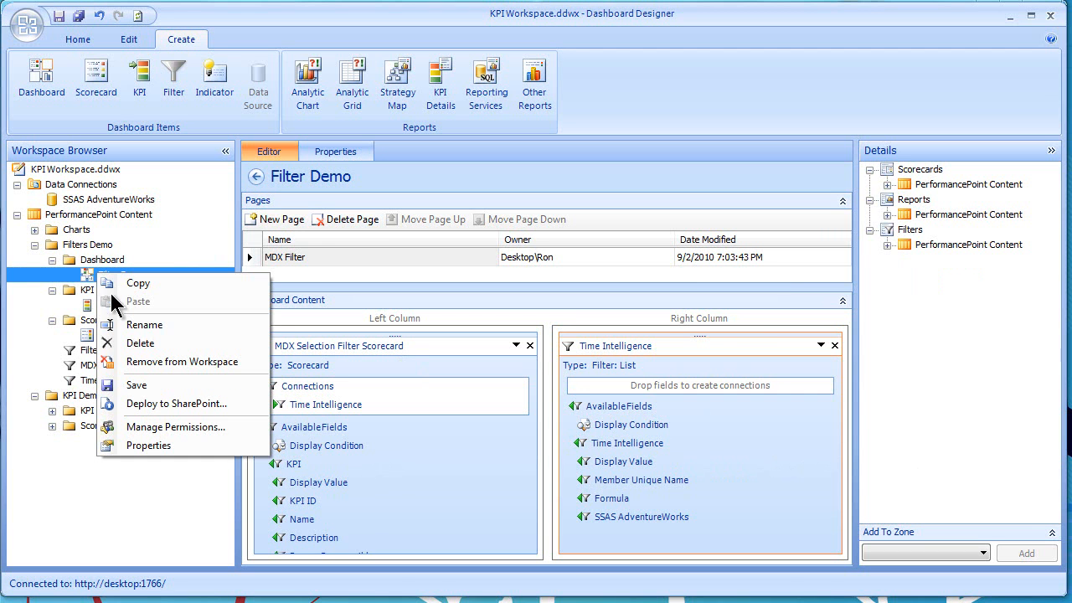
click(190, 403)
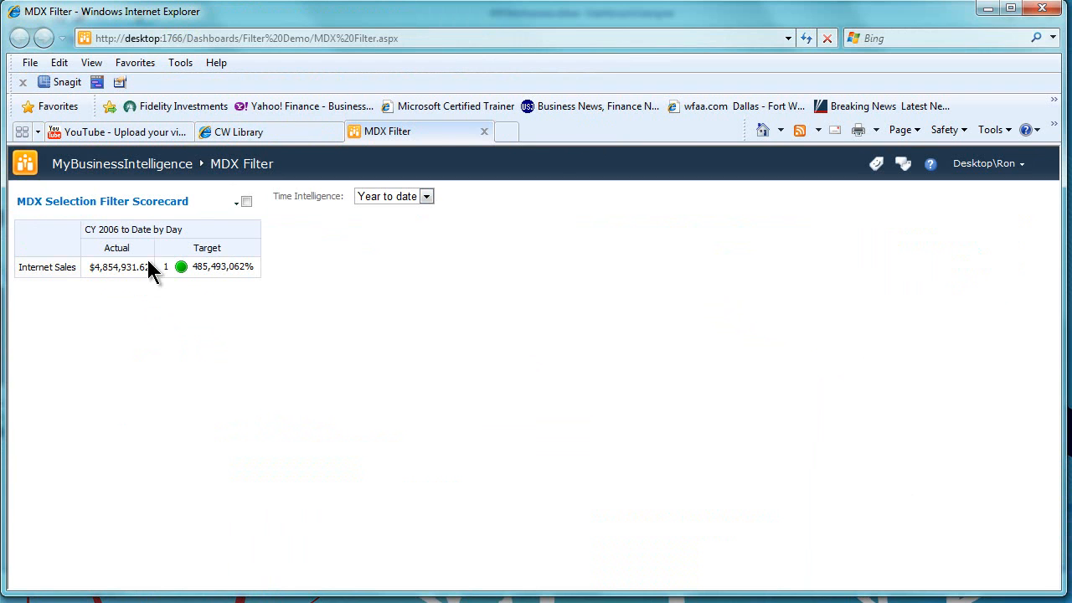
click(425, 197)
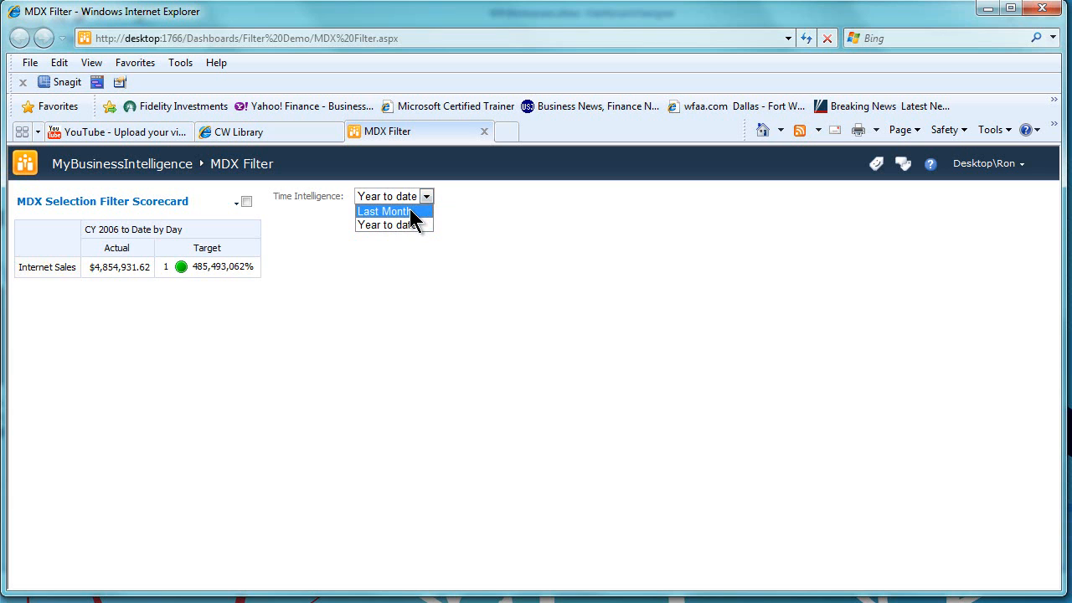
click(411, 212)
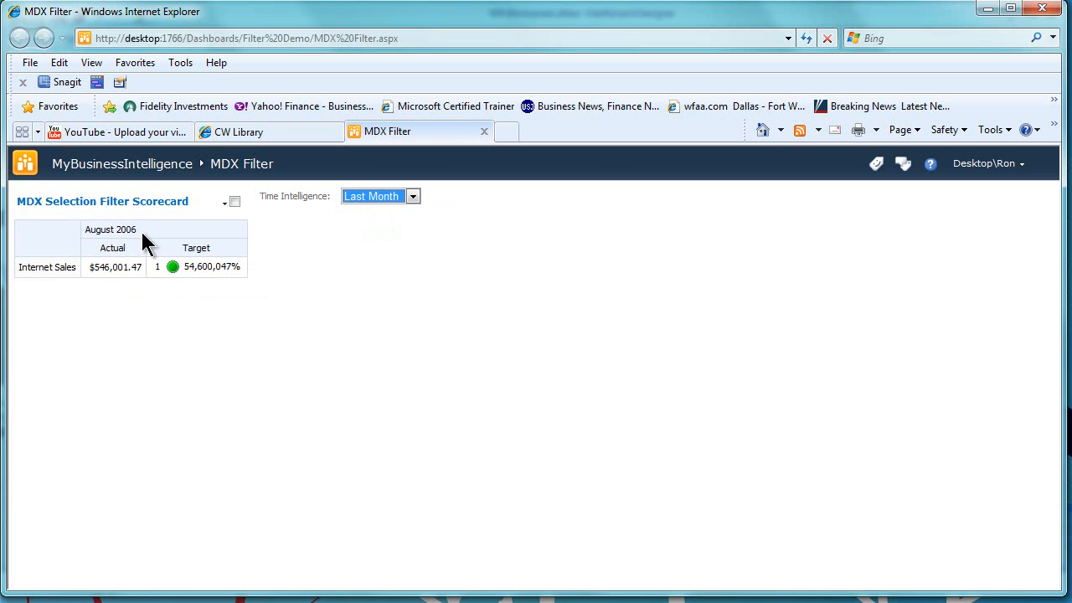